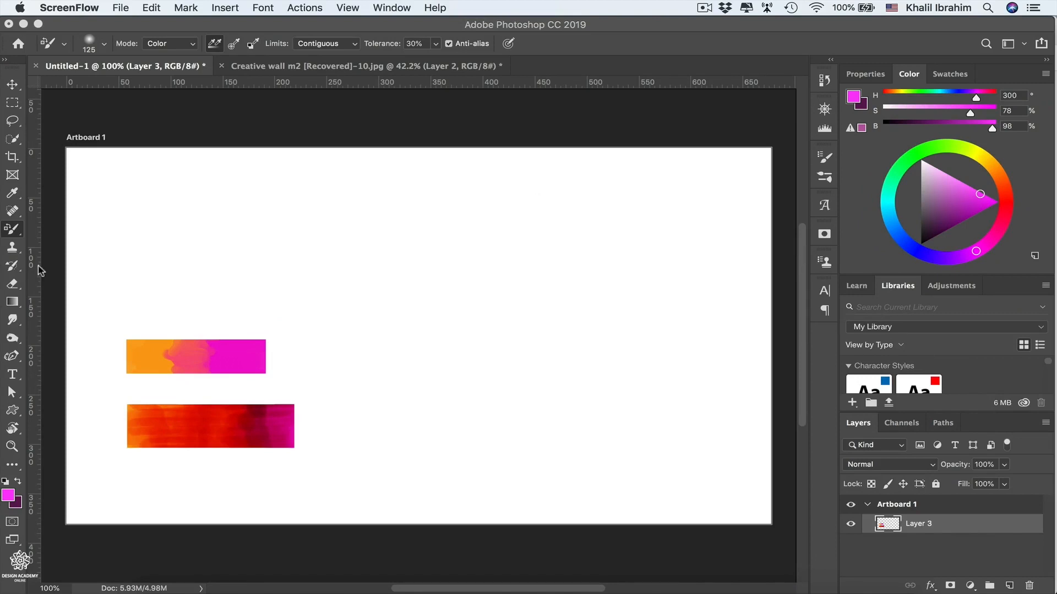
Switch to the Brush tool and choose the Hard Round brush preset
right_click(12, 229)
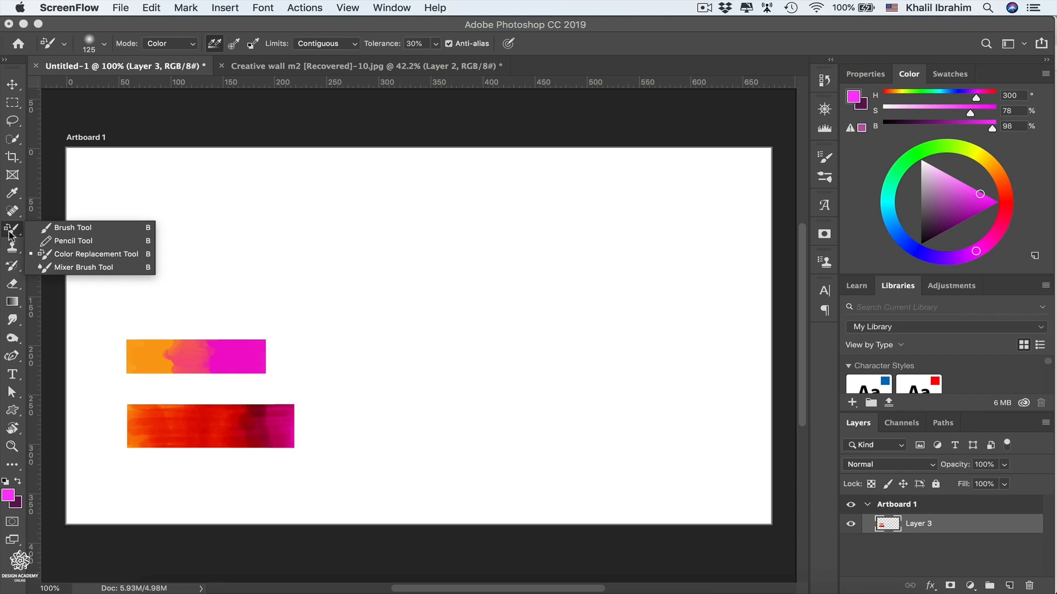
left_click(72, 229)
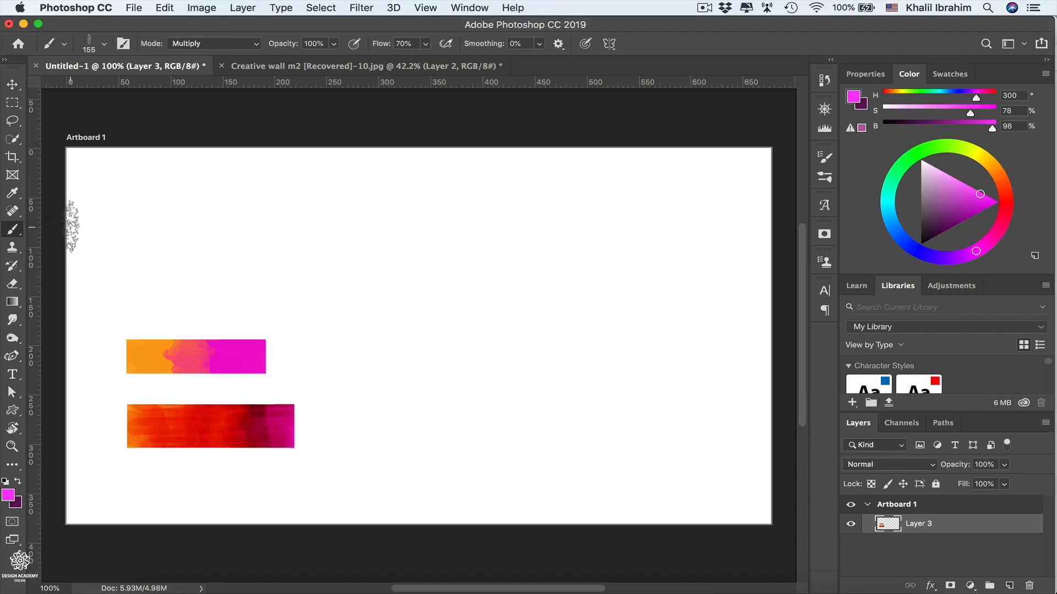
left_click(824, 177)
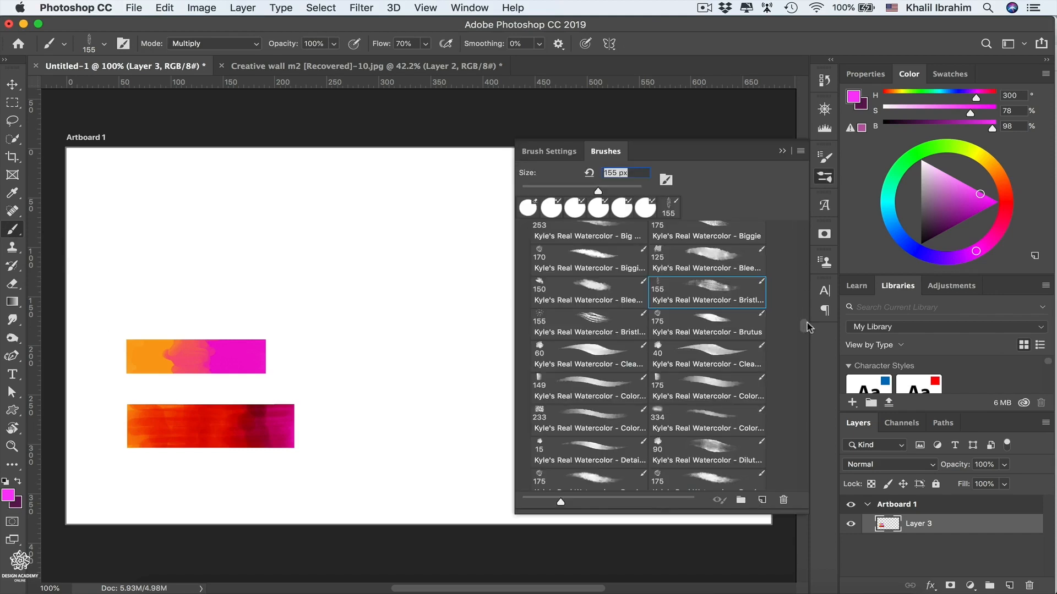
left_click_drag(807, 327, 804, 215)
left_click(694, 241)
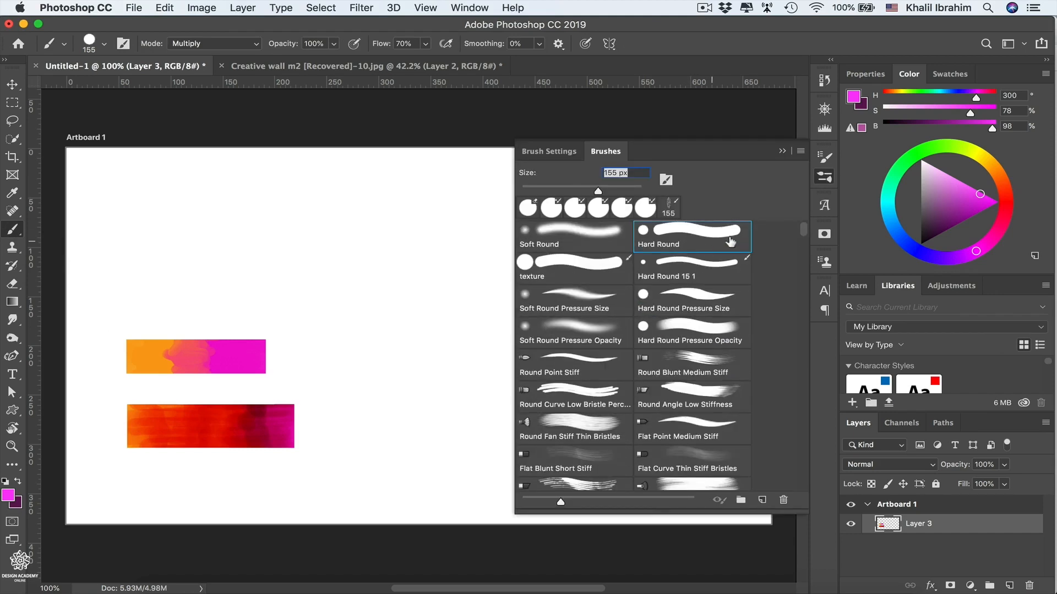
Set the brush to 47 px size, 0% hardness and Normal blending mode
left_click(104, 45)
left_click_drag(139, 90, 102, 88)
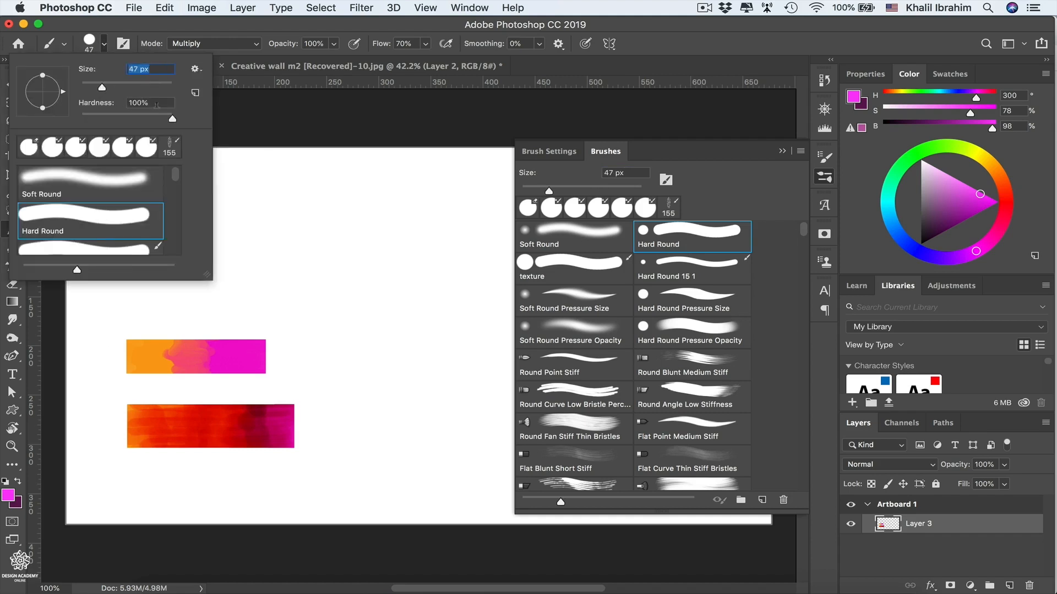
left_click_drag(173, 120, 61, 127)
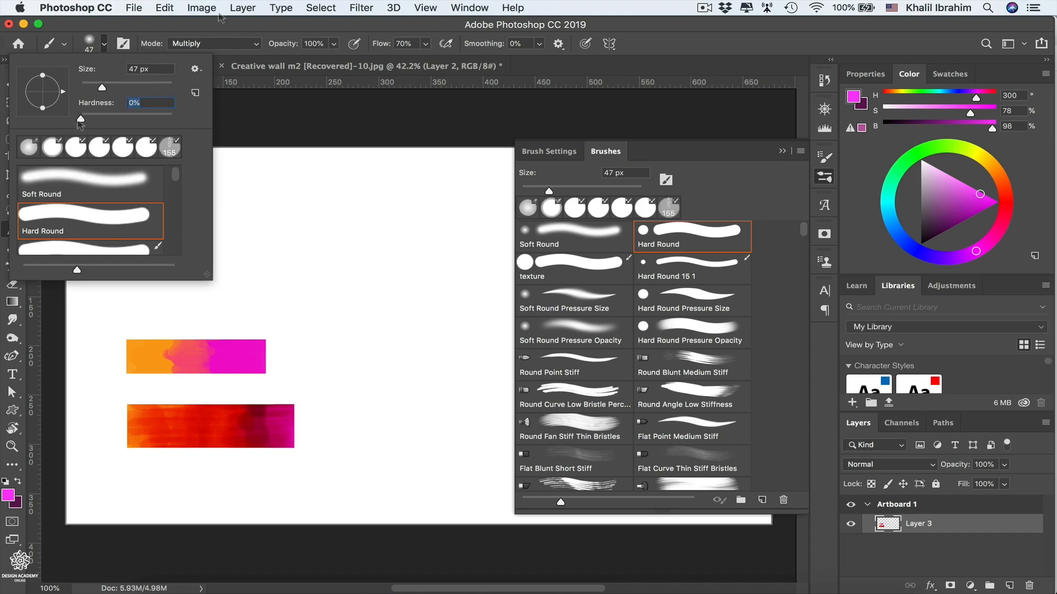
left_click(229, 44)
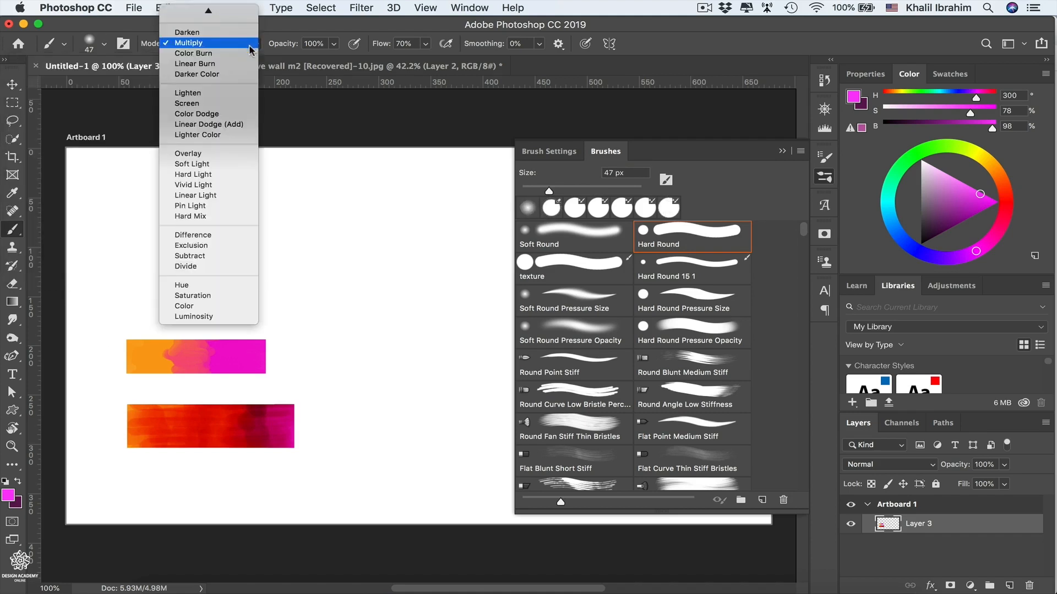
left_click(190, 34)
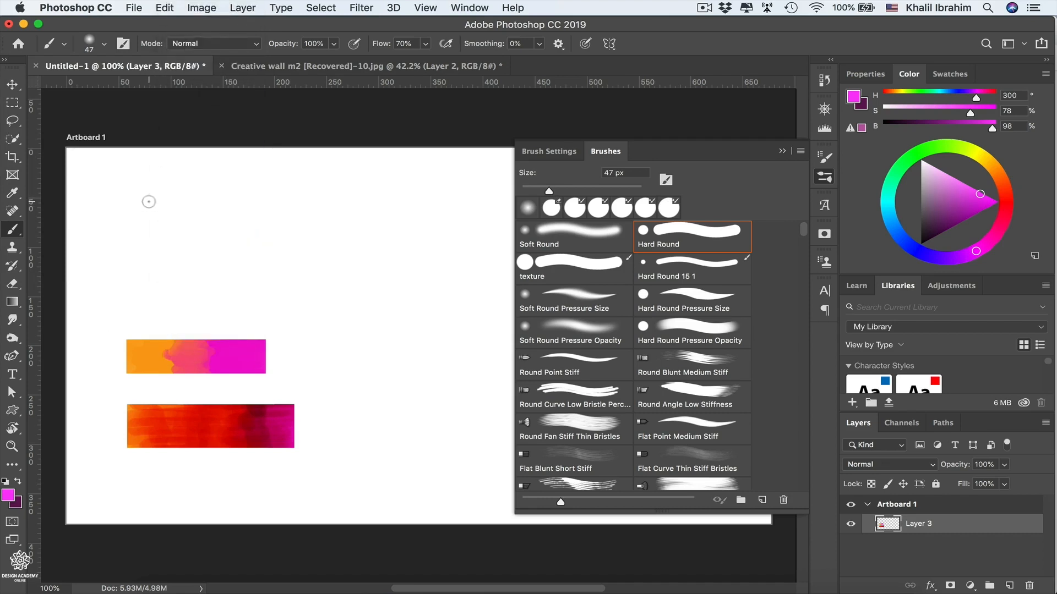
Paint a magenta patch above the color strips and, with orange sampled from the upper strip, a second patch to its right
mouse_move(152, 203)
left_mouse_down()
mouse_move(142, 223)
mouse_move(163, 228)
mouse_move(139, 242)
mouse_move(172, 234)
mouse_move(125, 220)
mouse_move(138, 202)
mouse_move(158, 230)
left_mouse_up()
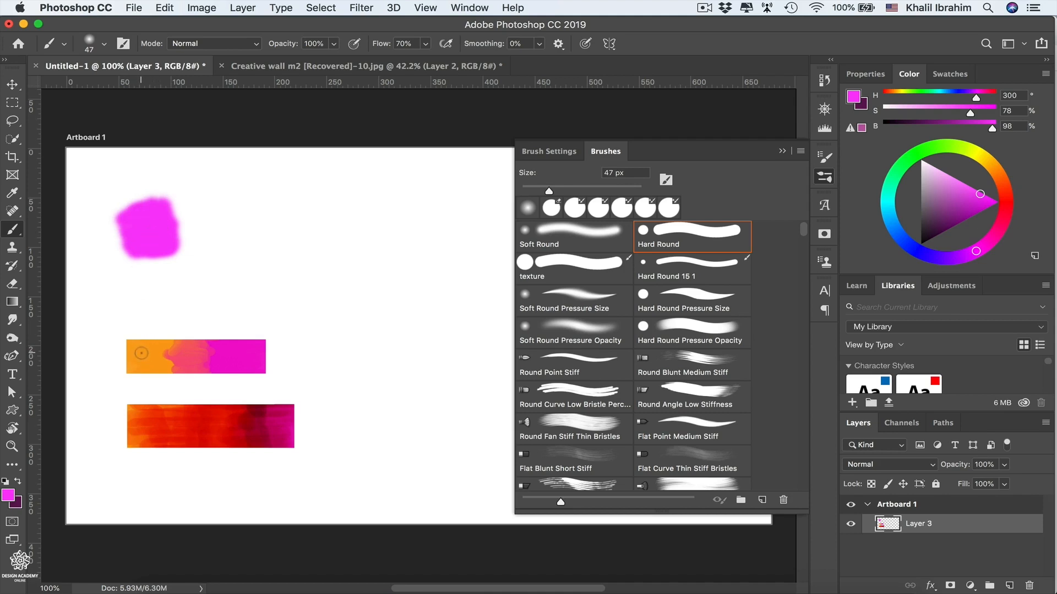
key("alt")
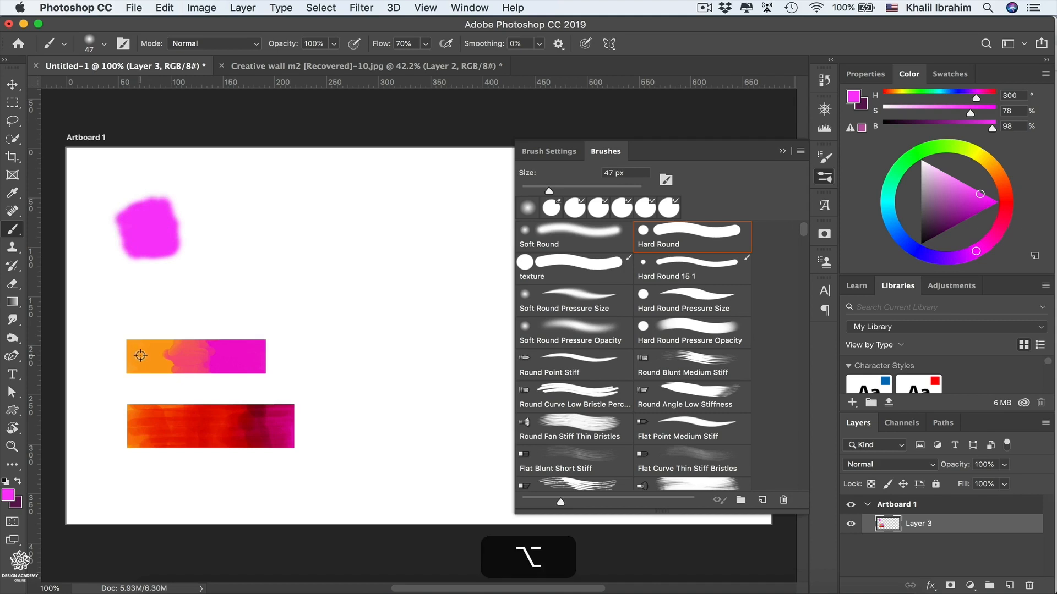
left_click(142, 354, "alt")
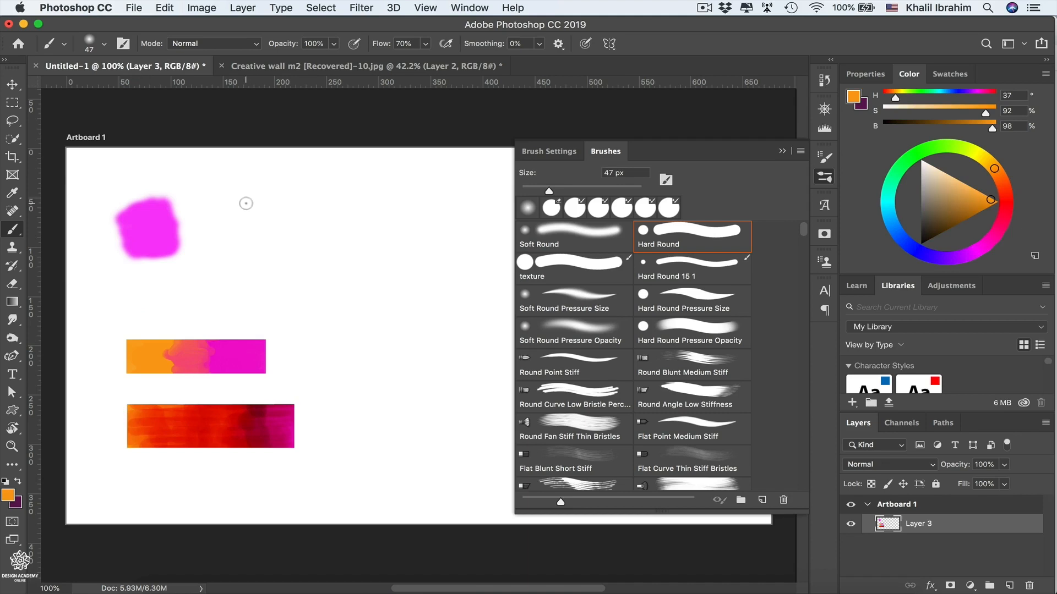
mouse_move(246, 204)
left_mouse_down()
mouse_move(270, 228)
mouse_move(258, 247)
mouse_move(277, 251)
mouse_move(265, 243)
left_mouse_up()
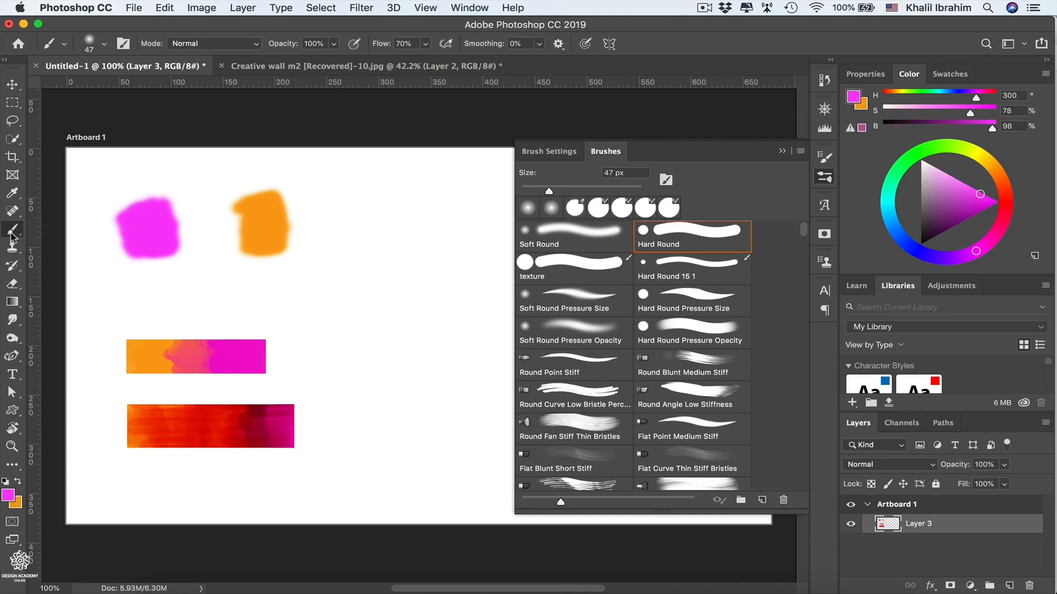
Switch to the Mixer Brush tool with the Very Wet, Heavy Mix preset and set its flow to 100%
left_click(12, 234)
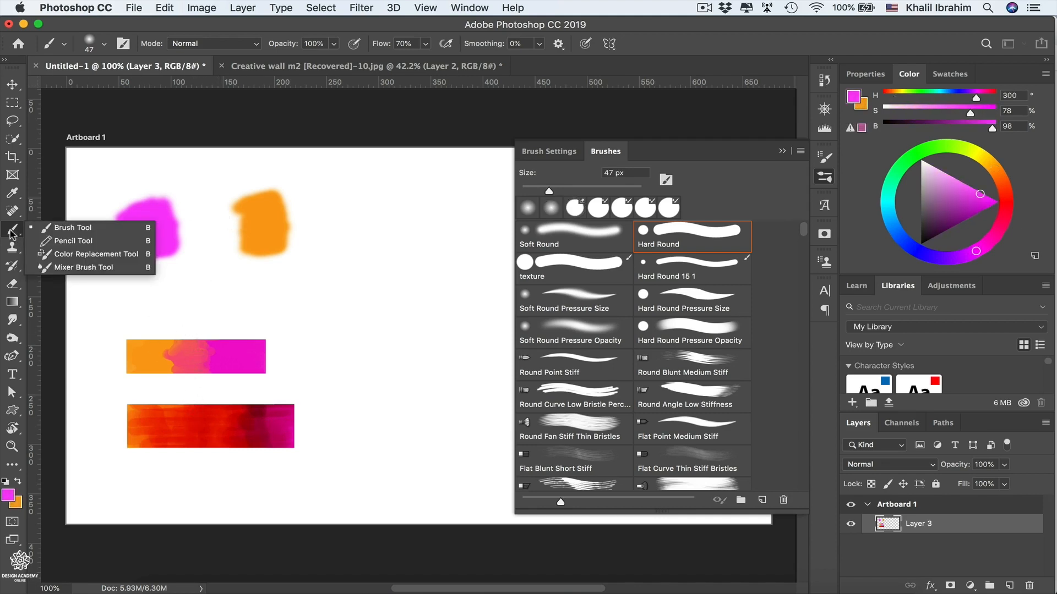
left_click(89, 268)
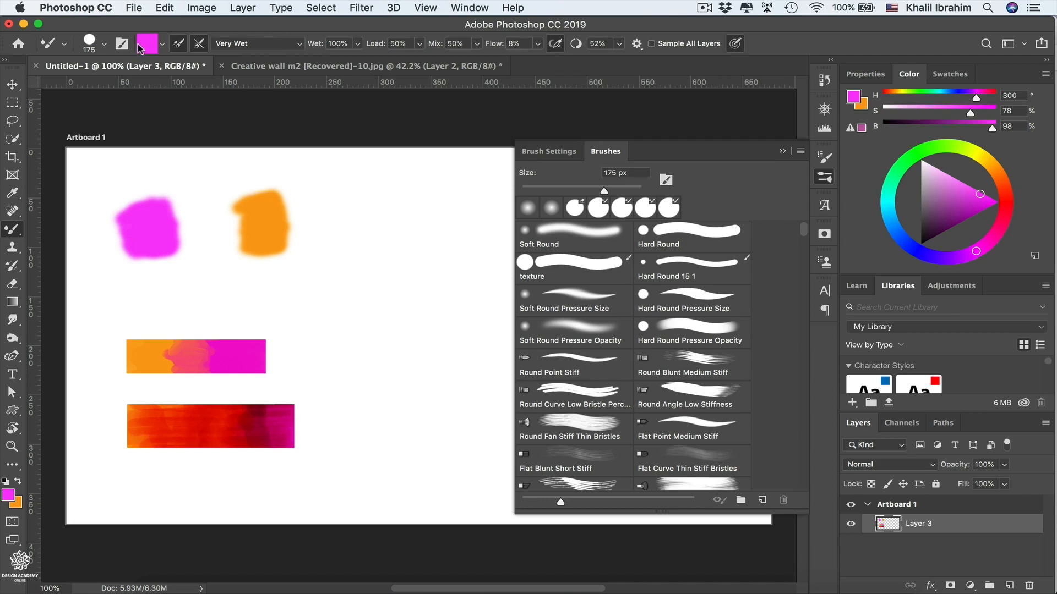
left_click(290, 44)
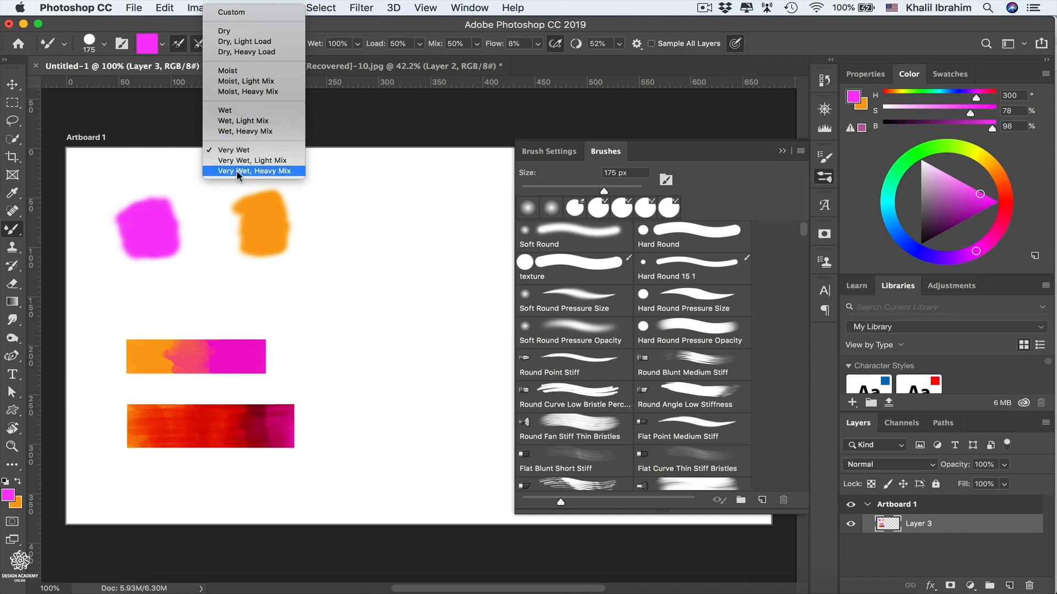
left_click(278, 171)
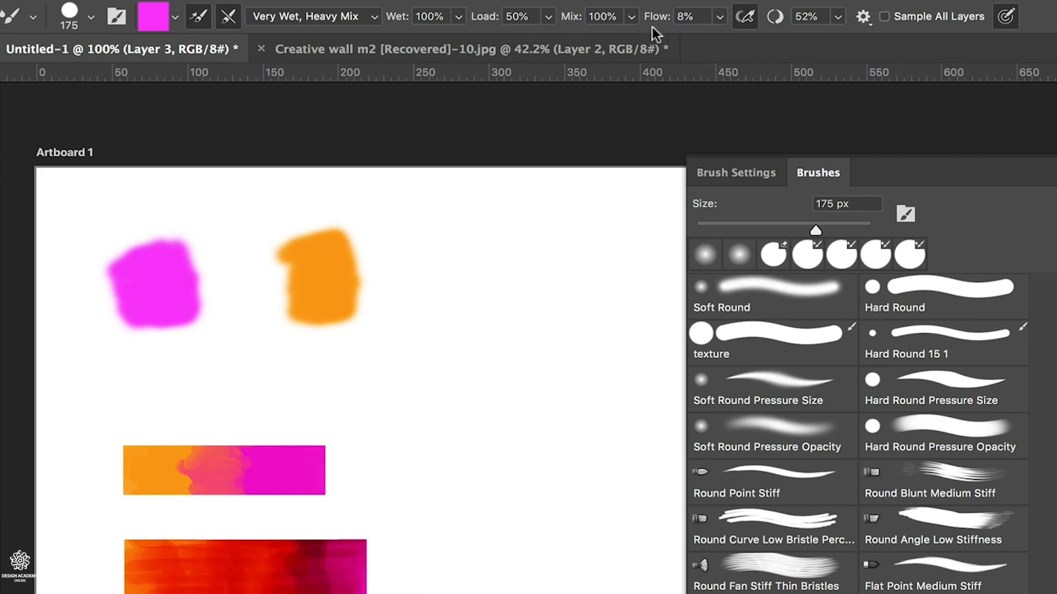
left_click(719, 17)
left_click_drag(721, 37, 847, 48)
Extend the magenta patch toward the orange one, swap to orange, and extend the orange patch until it overlaps the magenta
mouse_move(187, 284)
left_mouse_down()
mouse_move(260, 283)
mouse_move(184, 243)
mouse_move(245, 246)
mouse_move(203, 290)
mouse_move(255, 299)
mouse_move(213, 314)
mouse_move(231, 311)
mouse_move(216, 292)
left_mouse_up()
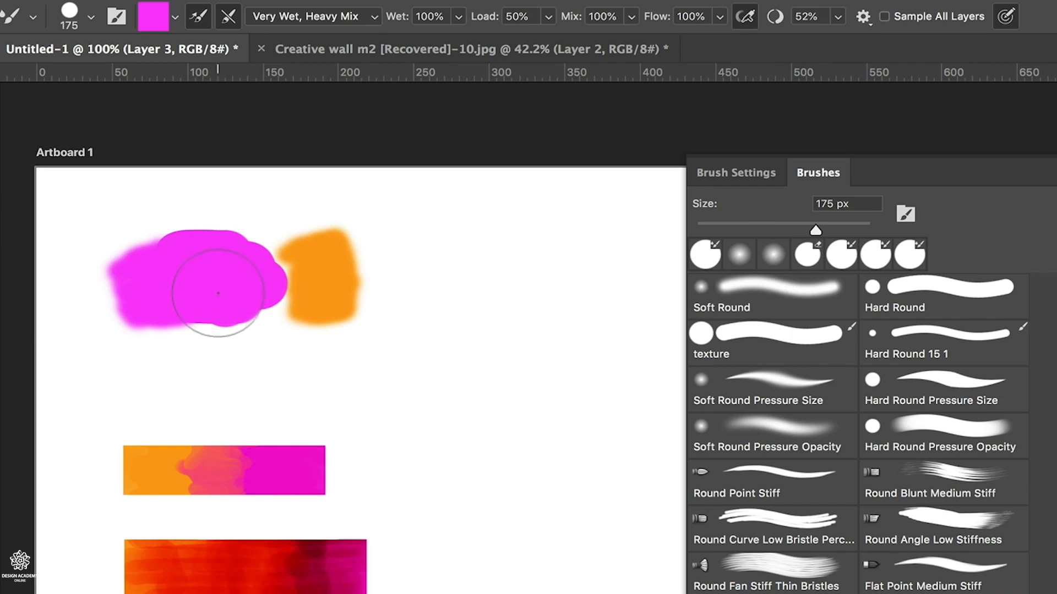
key("x")
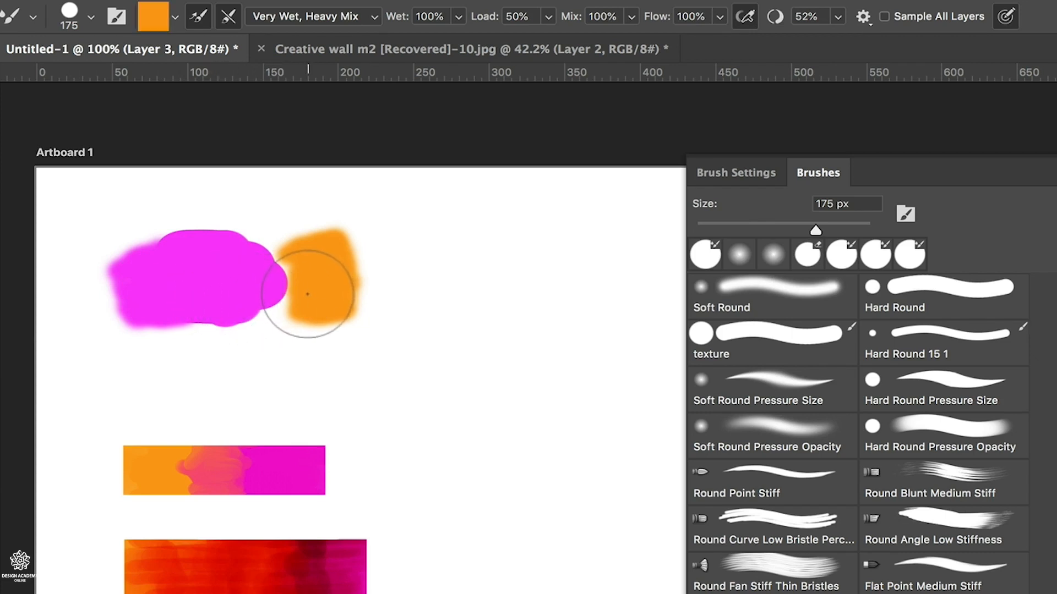
mouse_move(307, 282)
left_mouse_down()
mouse_move(252, 299)
mouse_move(309, 274)
mouse_move(254, 272)
mouse_move(312, 254)
left_mouse_up()
mouse_move(237, 253)
left_mouse_down()
mouse_move(269, 284)
mouse_move(231, 295)
mouse_move(283, 309)
mouse_move(232, 312)
mouse_move(250, 301)
mouse_move(295, 301)
mouse_move(318, 314)
mouse_move(225, 313)
mouse_move(249, 304)
mouse_move(272, 267)
mouse_move(236, 264)
left_mouse_up()
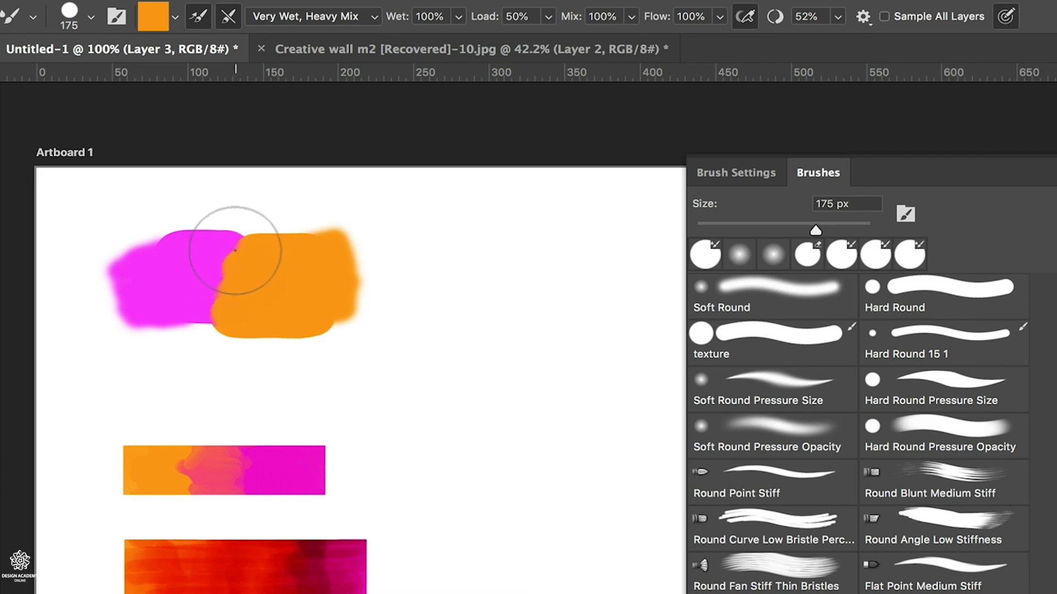
Try blending the boundary between the magenta and orange patches with the Mixer Brush, and undo those strokes
mouse_move(235, 249)
left_mouse_down()
mouse_move(210, 331)
mouse_move(224, 314)
left_mouse_up()
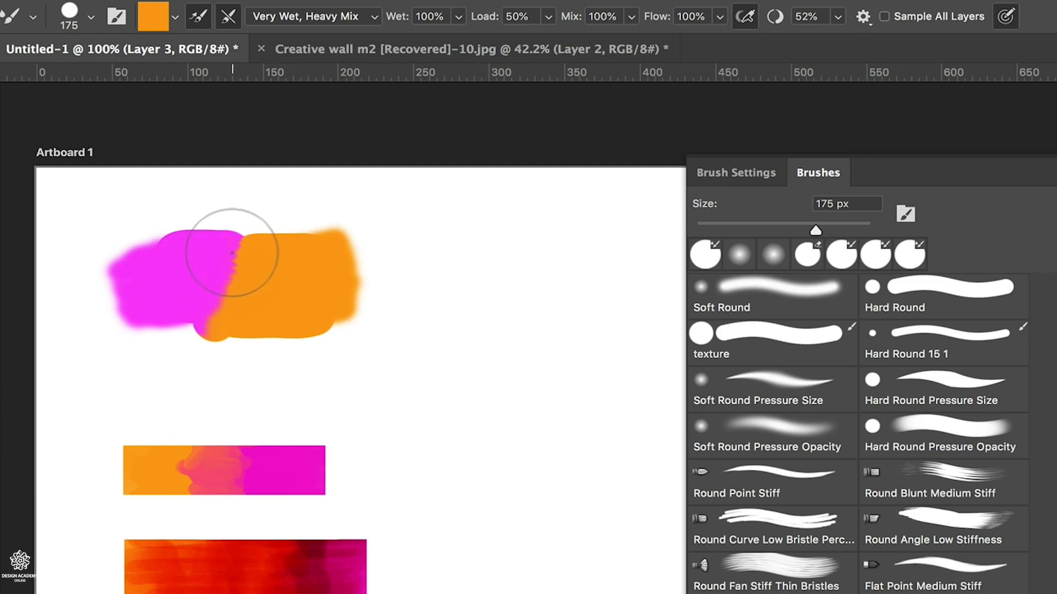
mouse_move(229, 244)
left_mouse_down()
mouse_move(306, 263)
mouse_move(192, 278)
mouse_move(256, 287)
mouse_move(205, 301)
mouse_move(237, 312)
mouse_move(202, 315)
mouse_move(221, 320)
mouse_move(205, 327)
mouse_move(197, 319)
mouse_move(235, 295)
mouse_move(204, 289)
mouse_move(202, 307)
mouse_move(214, 314)
mouse_move(212, 276)
left_mouse_up()
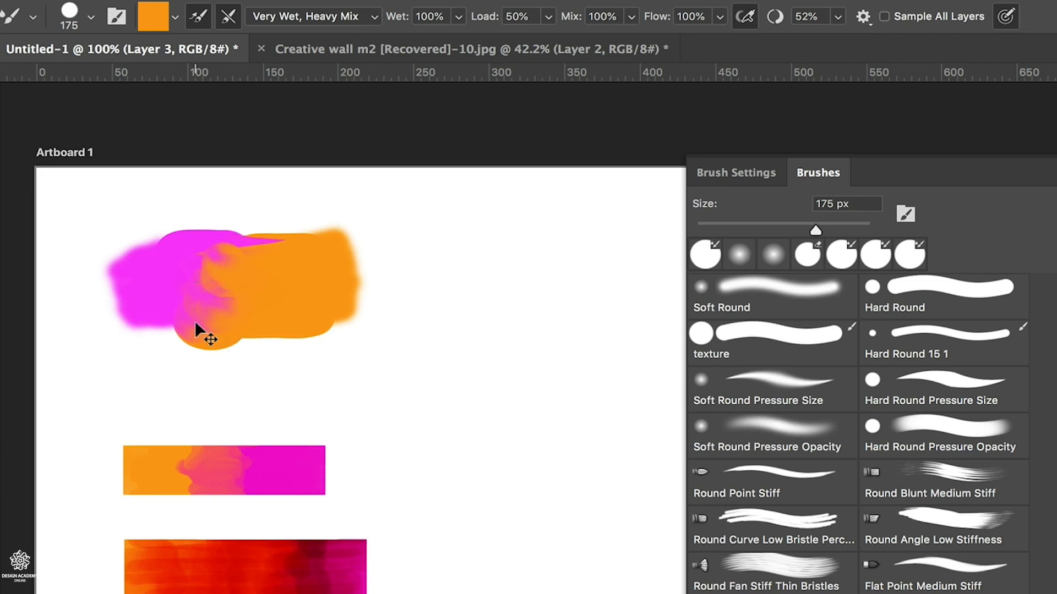
key("ctrl+z")
key("ctrl+z")
key("ctrl+z")
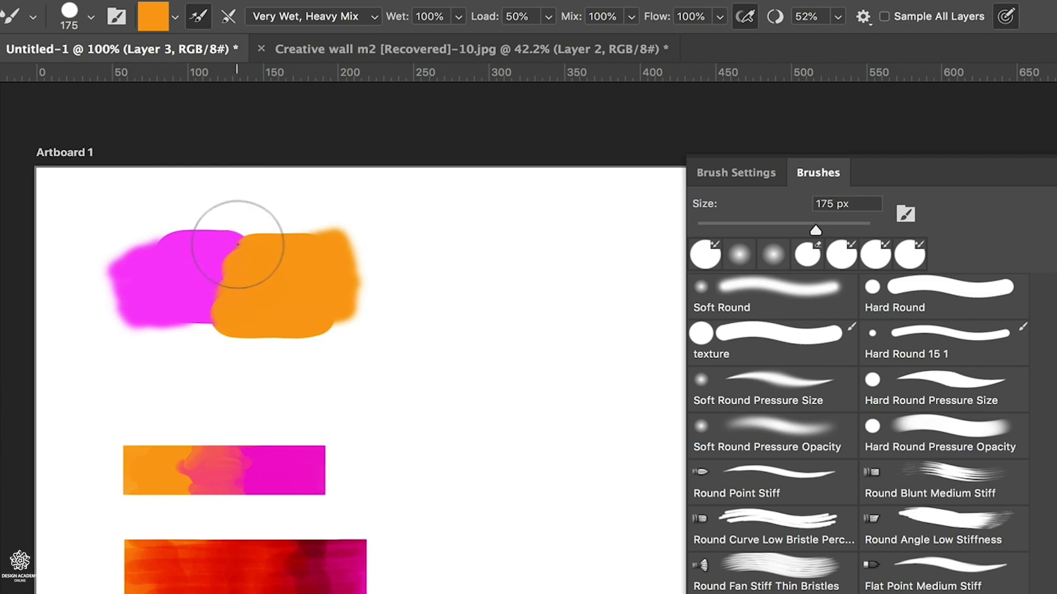
Smear orange into the magenta patch and paint four wavy test strokes on the empty canvas beside the patches
mouse_move(240, 244)
left_mouse_down()
mouse_move(223, 258)
mouse_move(217, 285)
mouse_move(197, 265)
mouse_move(155, 278)
mouse_move(144, 289)
mouse_move(157, 308)
left_mouse_up()
mouse_move(438, 248)
left_mouse_down()
mouse_move(477, 259)
mouse_move(462, 330)
mouse_move(507, 375)
mouse_move(451, 419)
left_mouse_up()
mouse_move(562, 231)
left_mouse_down()
mouse_move(608, 279)
mouse_move(586, 388)
left_mouse_up()
mouse_move(523, 454)
left_mouse_down()
mouse_move(547, 447)
mouse_move(487, 514)
mouse_move(479, 550)
left_mouse_up()
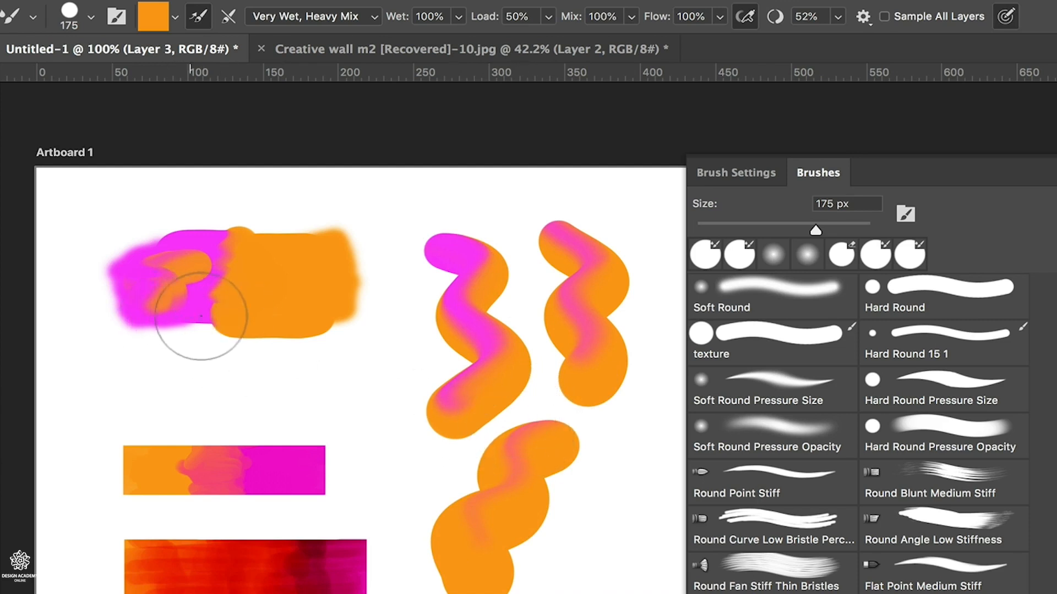
mouse_move(635, 465)
left_mouse_down()
mouse_move(625, 550)
mouse_move(605, 592)
left_mouse_up()
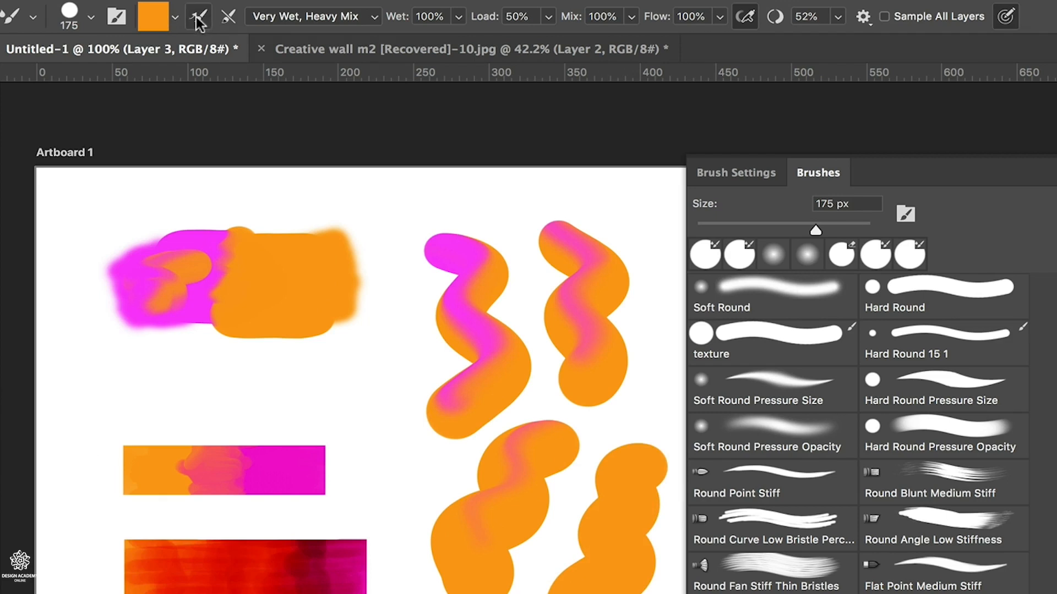
Paint more orange test strokes around the color strips and wavy strokes with brush loading after each stroke turned off
mouse_move(378, 374)
left_mouse_down()
mouse_move(380, 446)
mouse_move(342, 454)
left_mouse_up()
mouse_move(84, 380)
left_mouse_down()
mouse_move(68, 393)
mouse_move(80, 493)
left_mouse_up()
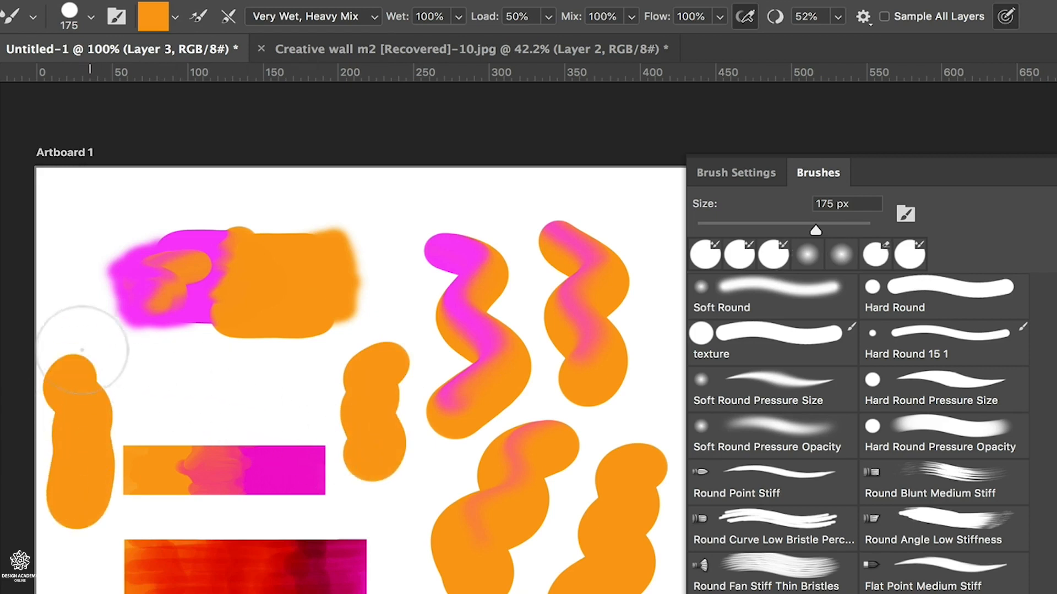
mouse_move(82, 357)
left_mouse_down()
mouse_move(152, 400)
mouse_move(235, 412)
left_mouse_up()
mouse_move(201, 368)
left_mouse_down()
mouse_move(302, 395)
mouse_move(289, 394)
left_mouse_up()
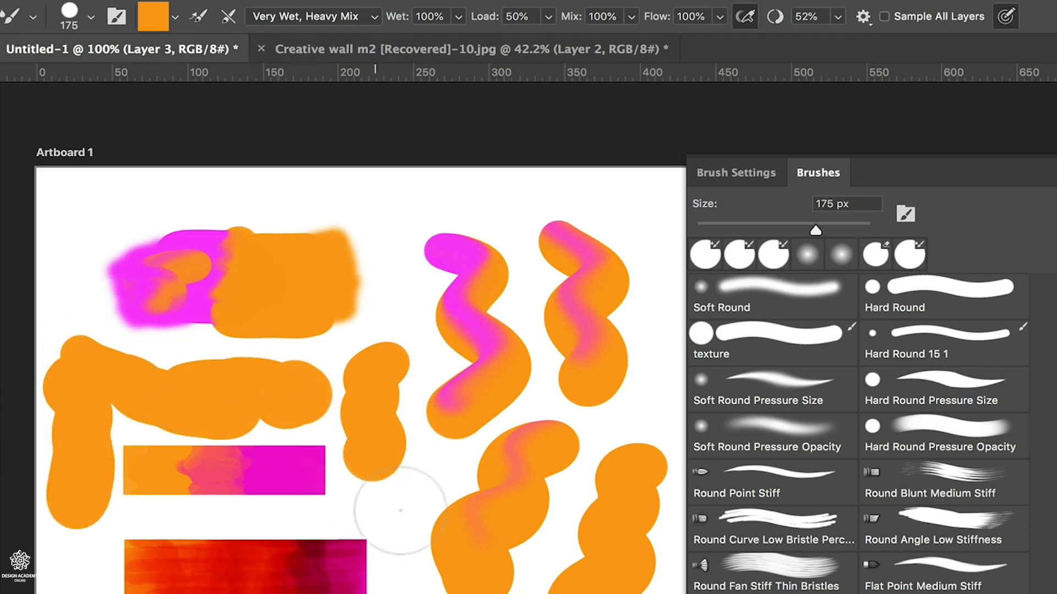
left_click_drag(397, 502, 422, 577)
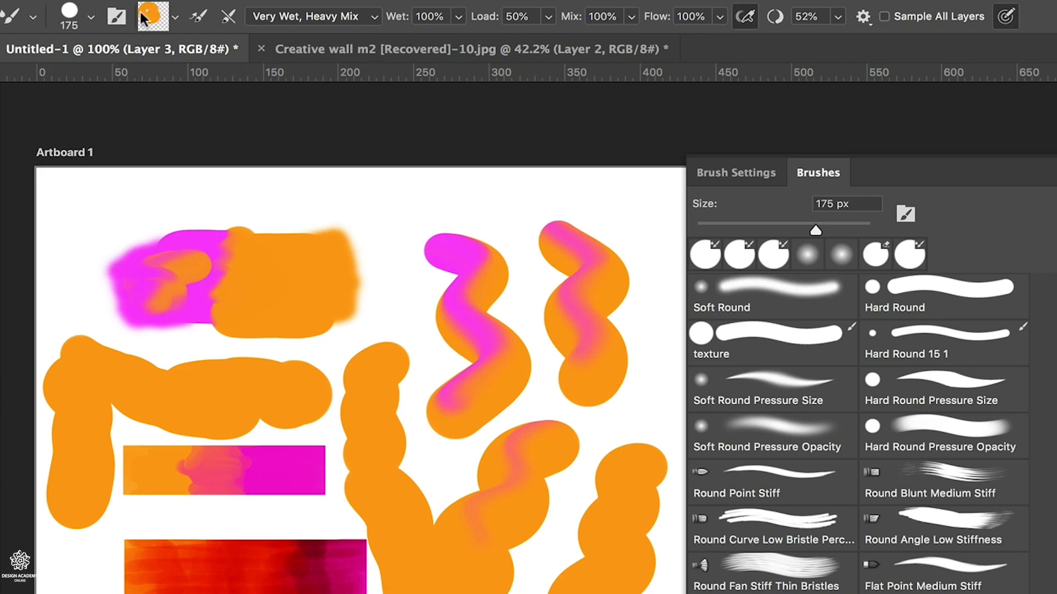
mouse_move(658, 258)
left_mouse_down()
mouse_move(618, 558)
mouse_move(579, 592)
mouse_move(605, 527)
mouse_move(591, 504)
mouse_move(567, 534)
mouse_move(598, 588)
left_mouse_up()
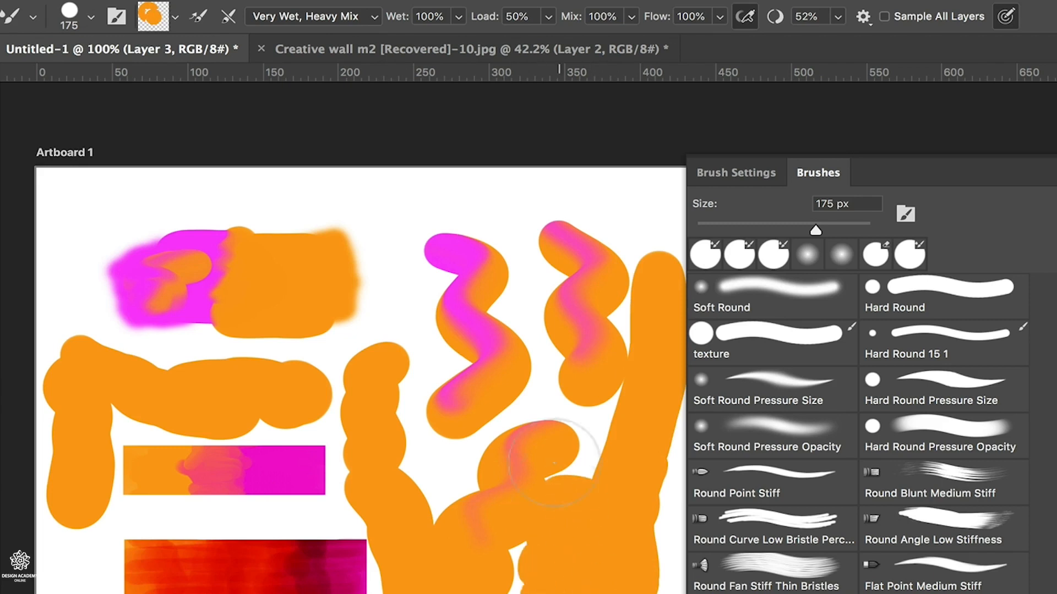
mouse_move(553, 462)
left_mouse_down()
mouse_move(547, 229)
mouse_move(557, 588)
left_mouse_up()
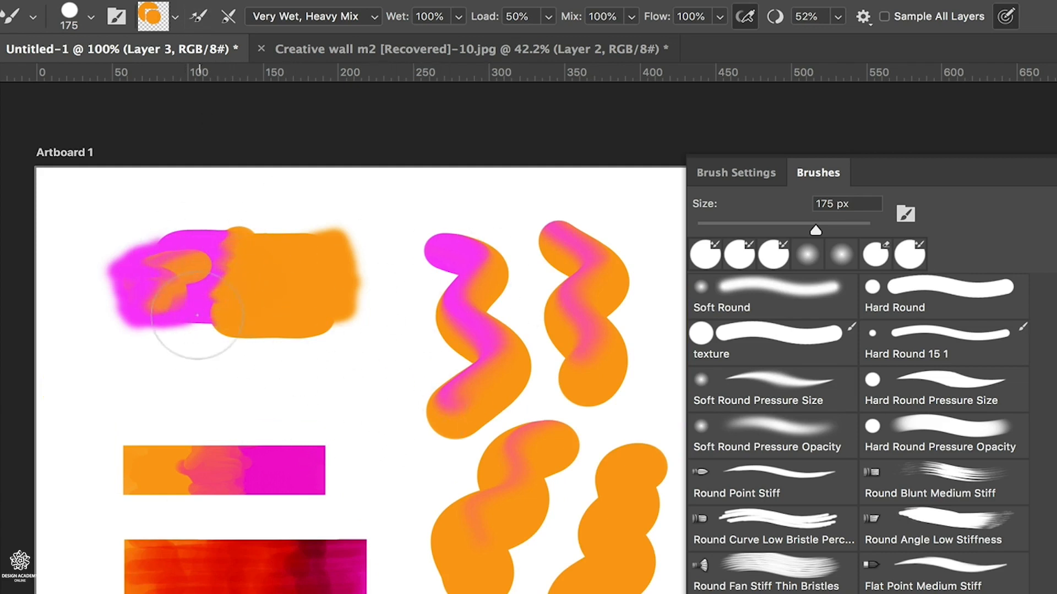
Undo all the test strokes on the canvas and the orange smear over the magenta patch
key("ctrl+z")
key("ctrl+z")
key("ctrl+z")
key("ctrl+z")
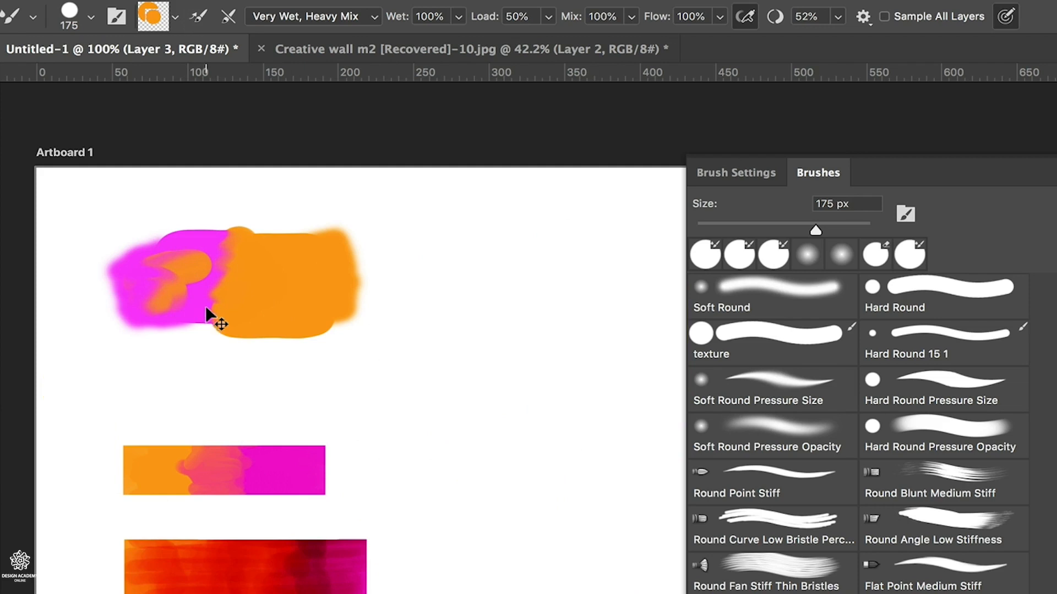
key("ctrl+z")
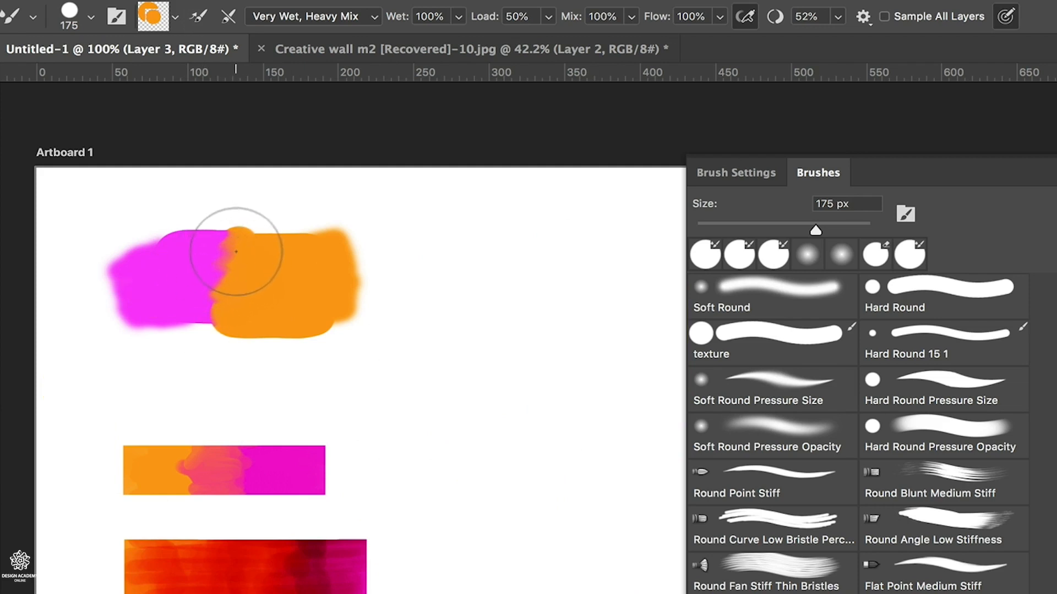
Blend the overlap of the magenta and orange patches into a mixed pink-orange area with the Mixer Brush
left_click_drag(236, 251, 227, 256)
mouse_move(215, 314)
left_mouse_down()
mouse_move(236, 236)
mouse_move(220, 237)
left_mouse_up()
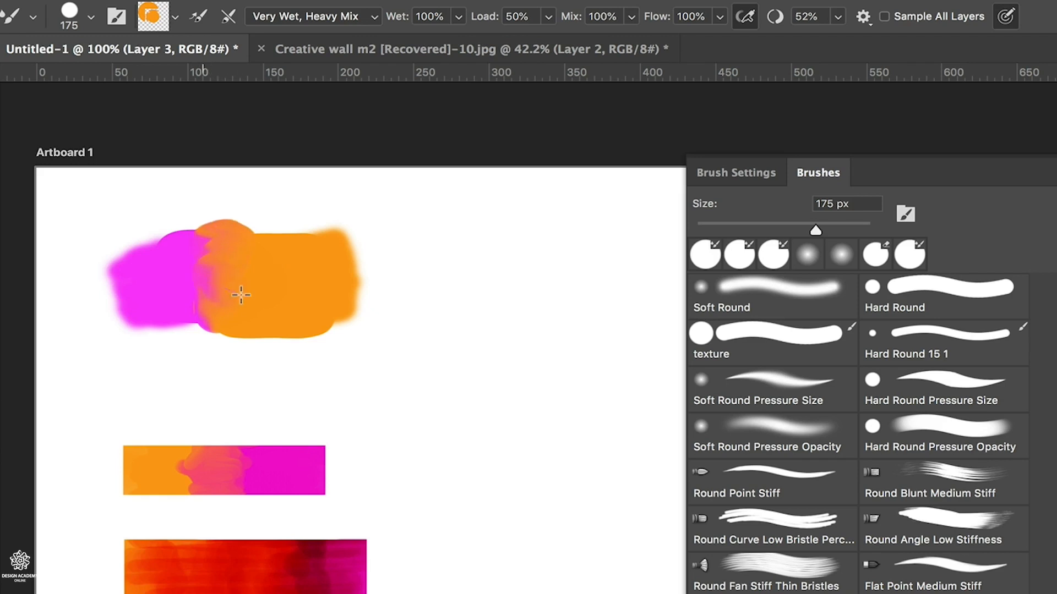
mouse_move(202, 311)
left_mouse_down()
mouse_move(250, 313)
mouse_move(165, 306)
mouse_move(212, 279)
mouse_move(208, 306)
mouse_move(175, 319)
left_mouse_up()
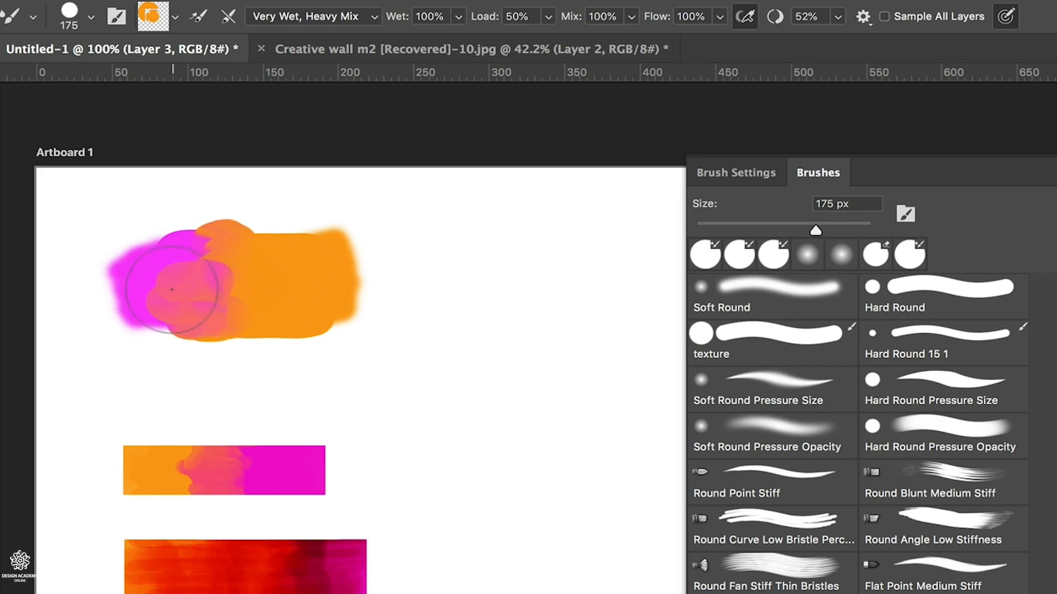
mouse_move(176, 268)
left_mouse_down()
mouse_move(219, 261)
mouse_move(172, 259)
mouse_move(203, 257)
mouse_move(259, 288)
mouse_move(239, 336)
mouse_move(264, 292)
left_mouse_up()
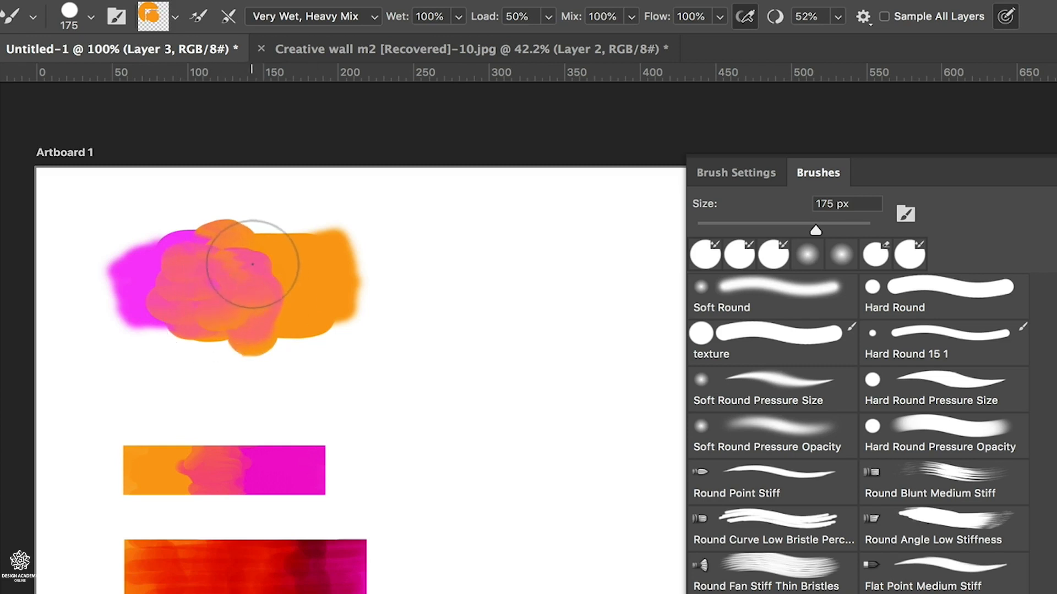
mouse_move(231, 243)
left_mouse_down()
mouse_move(257, 249)
mouse_move(212, 230)
mouse_move(227, 297)
mouse_move(271, 334)
mouse_move(290, 333)
mouse_move(274, 273)
mouse_move(284, 252)
mouse_move(192, 236)
mouse_move(212, 247)
mouse_move(210, 263)
mouse_move(191, 250)
mouse_move(241, 280)
mouse_move(211, 259)
mouse_move(242, 256)
mouse_move(274, 272)
left_mouse_up()
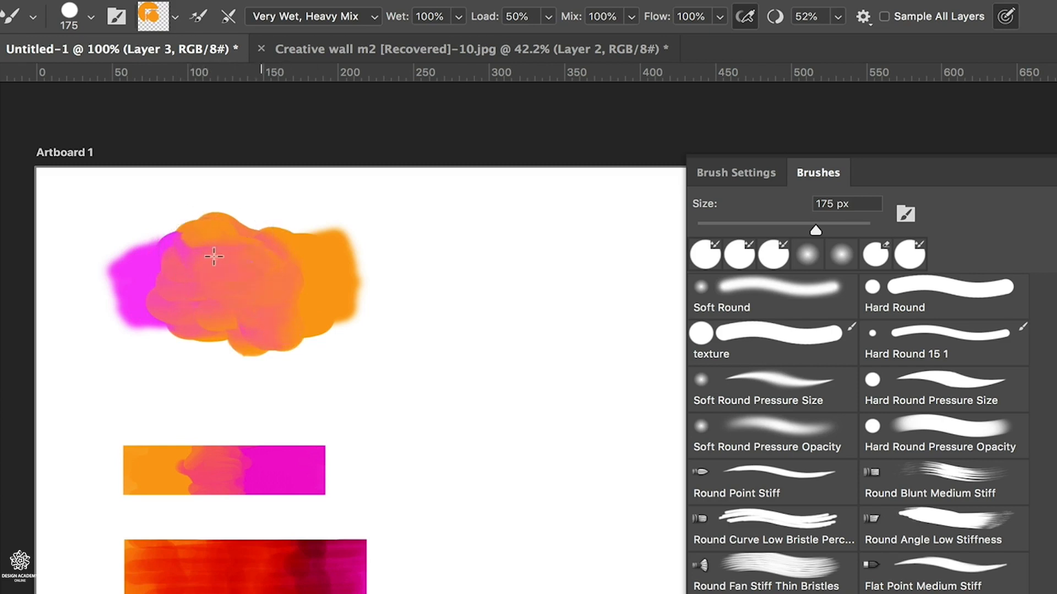
Turn on brush cleaning after each stroke while blending the magenta and orange patches out to their edges with Very Wet, Heavy Mix
mouse_move(214, 256)
left_mouse_down()
mouse_move(227, 232)
mouse_move(268, 256)
mouse_move(211, 292)
mouse_move(256, 325)
mouse_move(152, 265)
mouse_move(240, 278)
mouse_move(286, 250)
mouse_move(315, 297)
mouse_move(307, 305)
mouse_move(175, 249)
mouse_move(223, 282)
mouse_move(198, 329)
mouse_move(182, 317)
mouse_move(220, 262)
left_mouse_up()
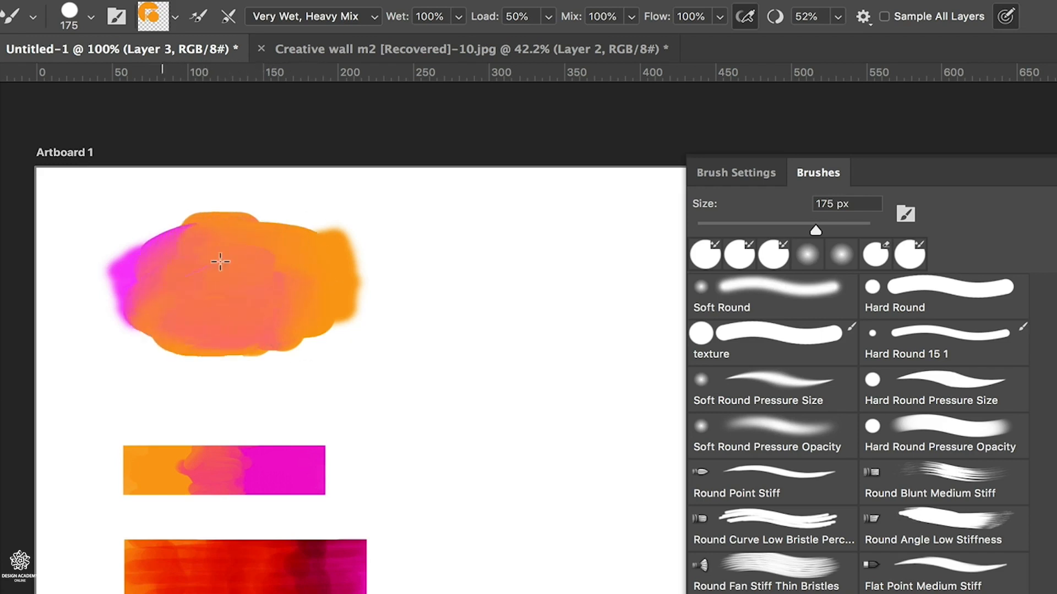
mouse_move(270, 315)
left_mouse_down()
mouse_move(184, 331)
mouse_move(113, 310)
mouse_move(154, 301)
mouse_move(248, 312)
mouse_move(251, 298)
mouse_move(268, 323)
left_mouse_up()
mouse_move(197, 336)
left_mouse_down()
mouse_move(250, 327)
mouse_move(275, 303)
mouse_move(229, 334)
left_mouse_up()
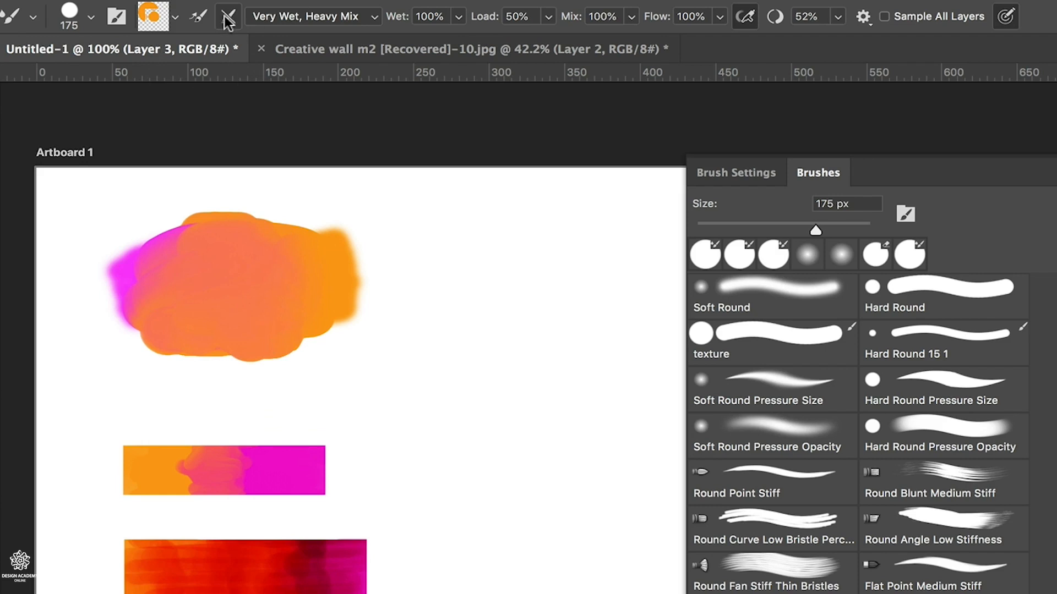
left_click_drag(130, 319, 117, 331)
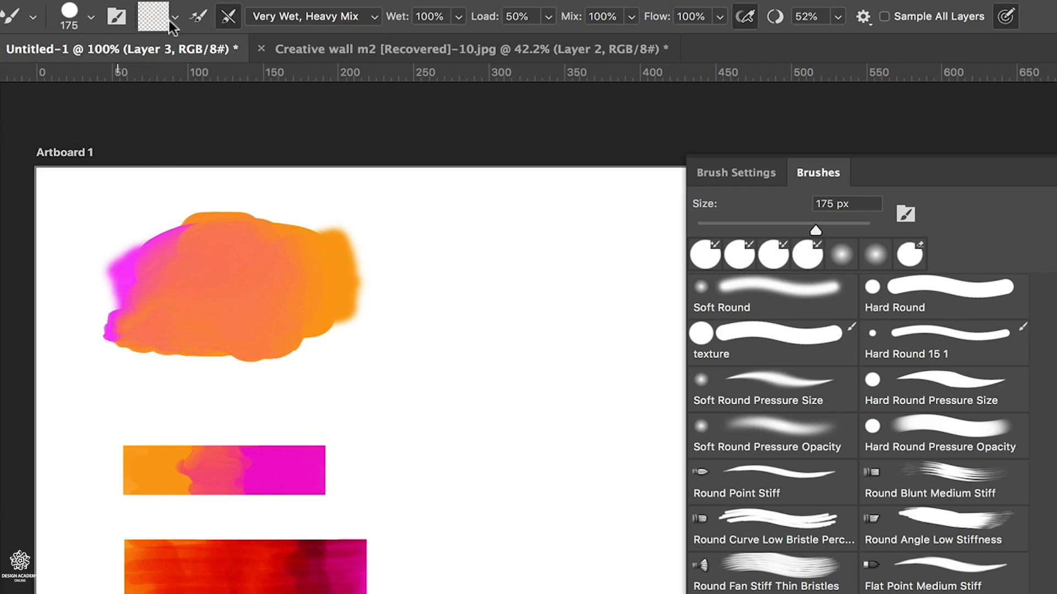
mouse_move(110, 284)
left_mouse_down()
mouse_move(123, 279)
mouse_move(123, 303)
mouse_move(113, 294)
mouse_move(144, 236)
mouse_move(132, 221)
mouse_move(94, 264)
mouse_move(102, 244)
mouse_move(106, 286)
mouse_move(88, 283)
mouse_move(94, 326)
mouse_move(163, 270)
mouse_move(161, 243)
mouse_move(204, 227)
mouse_move(142, 288)
mouse_move(123, 340)
mouse_move(88, 354)
mouse_move(265, 338)
mouse_move(316, 344)
mouse_move(334, 318)
mouse_move(330, 333)
left_mouse_up()
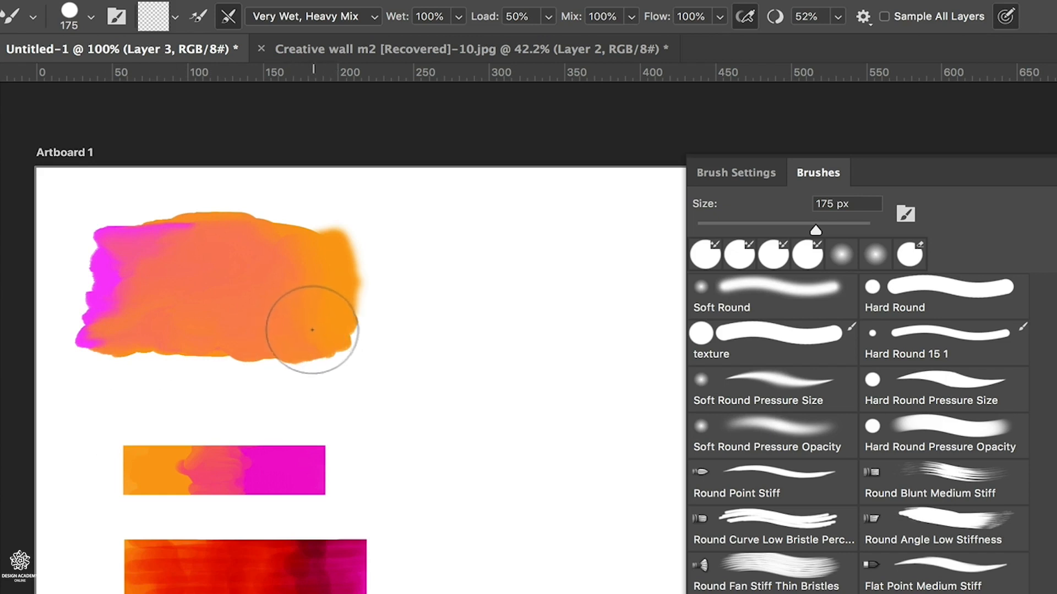
Apply the Dry preset, load the Mixer Brush with magenta after each stroke, and try one stroke over the orange side
left_click(352, 26)
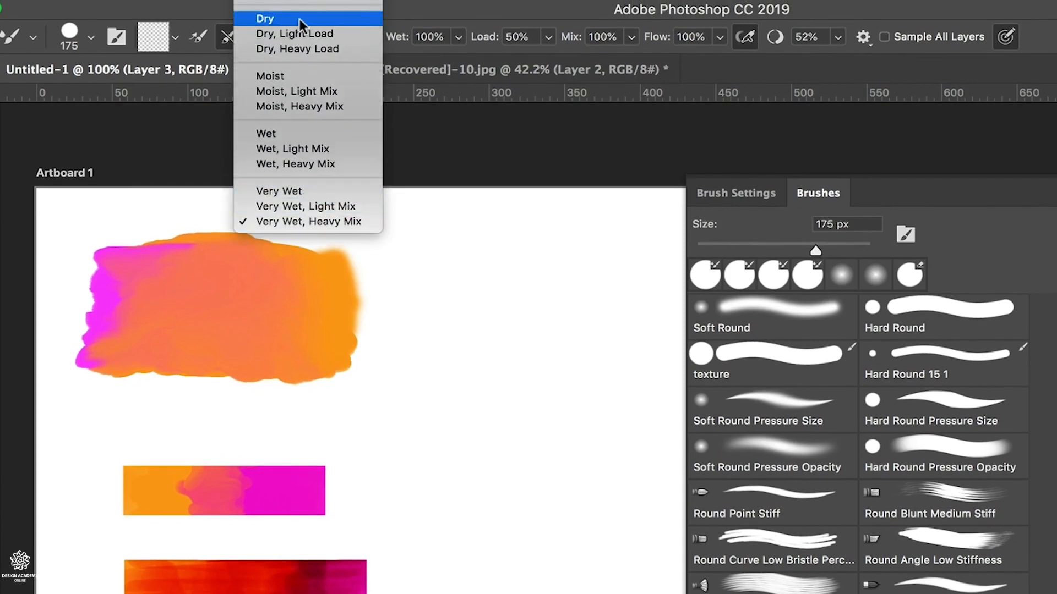
left_click(295, 21)
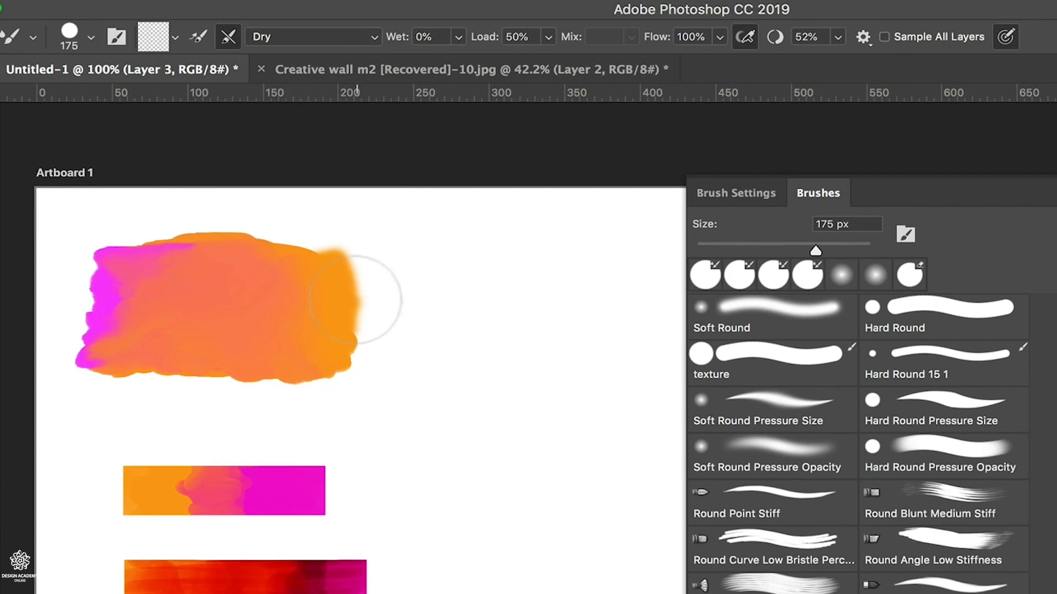
left_click(198, 40)
key("x")
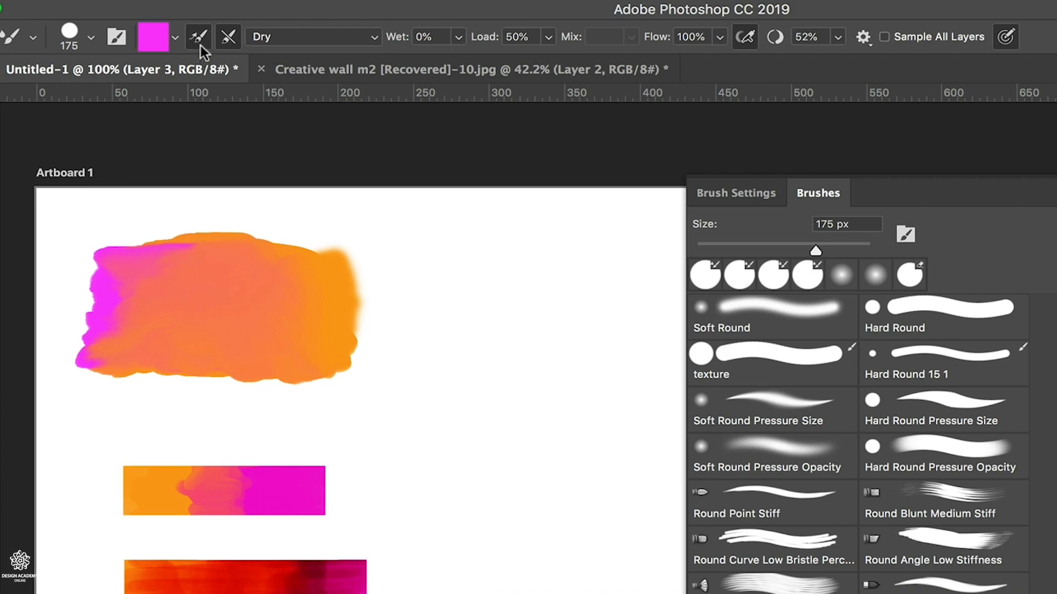
left_click_drag(323, 275, 246, 302)
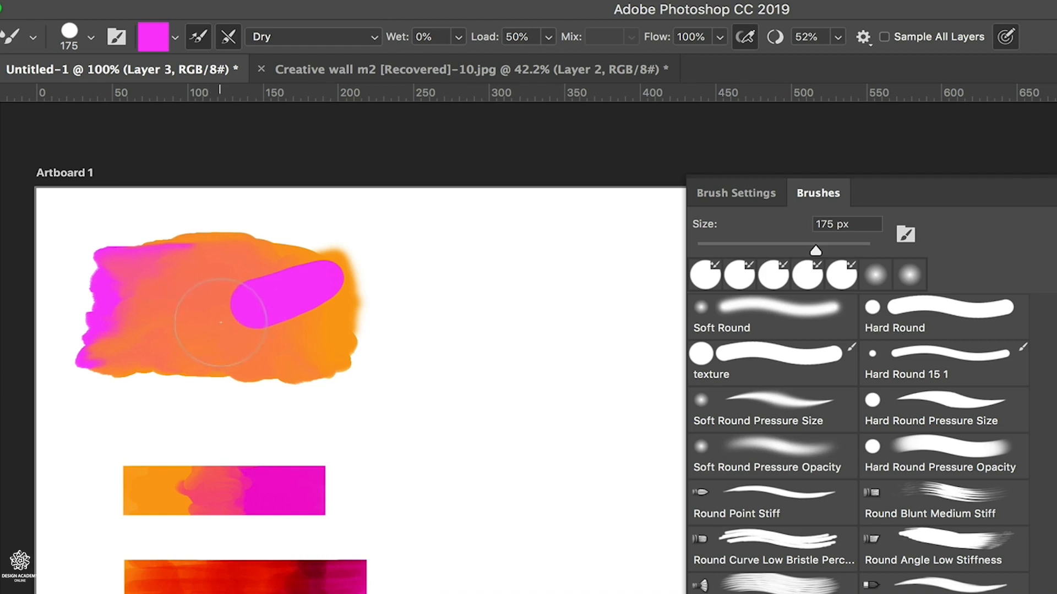
key("super+z")
Paint magenta test strokes over the blended patch with the Moist and Wet presets
left_click(374, 34)
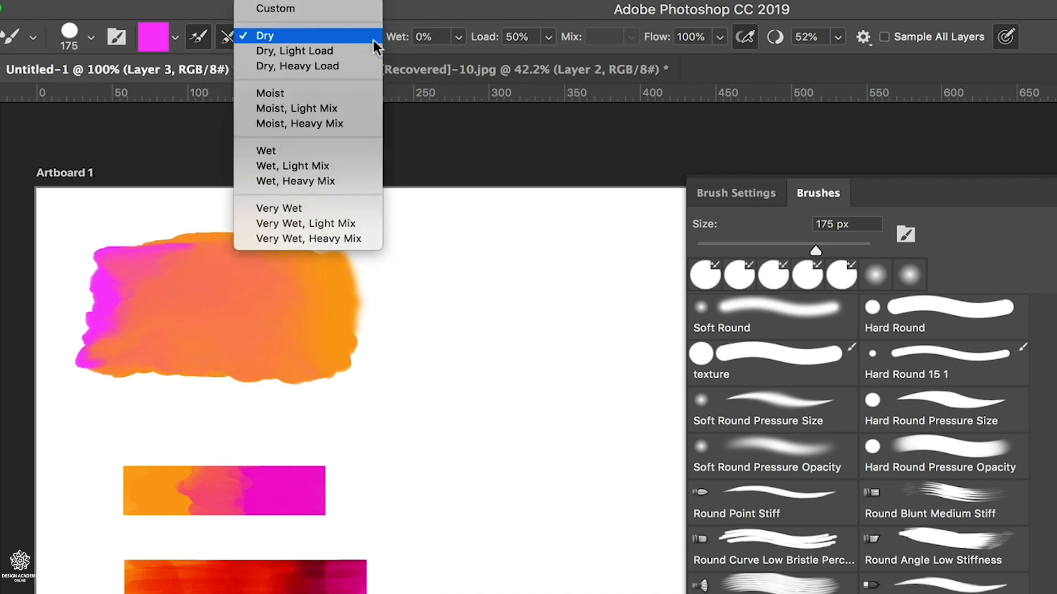
left_click(318, 94)
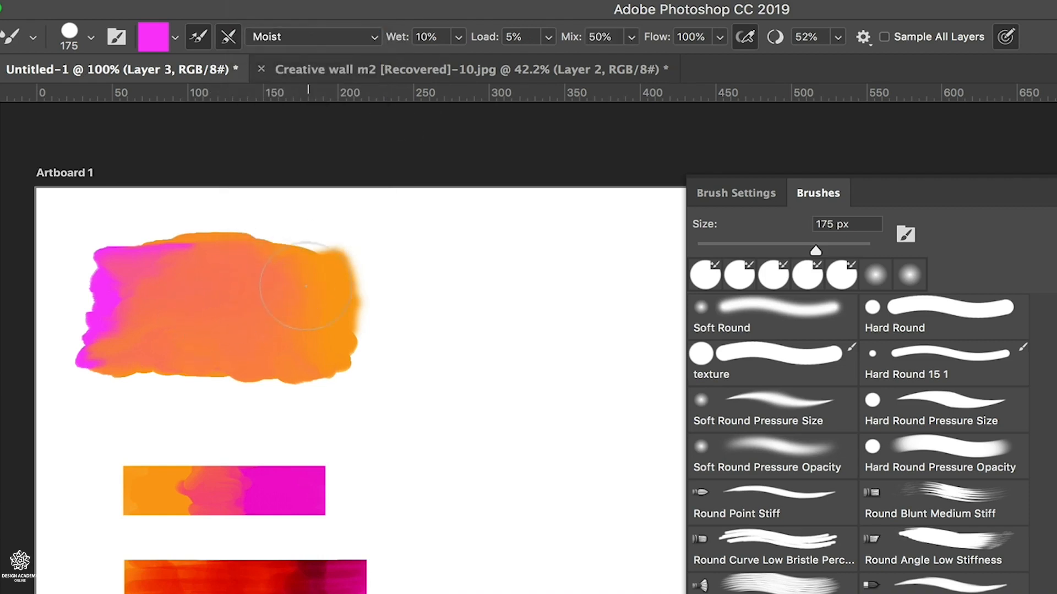
left_click_drag(307, 284, 220, 292)
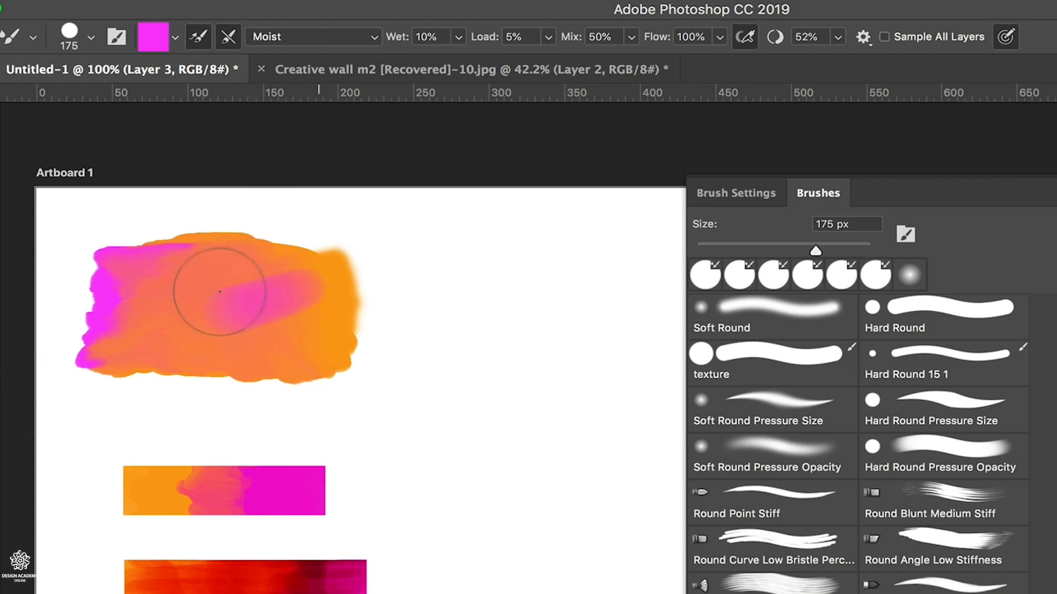
left_click(378, 47)
left_click(294, 92)
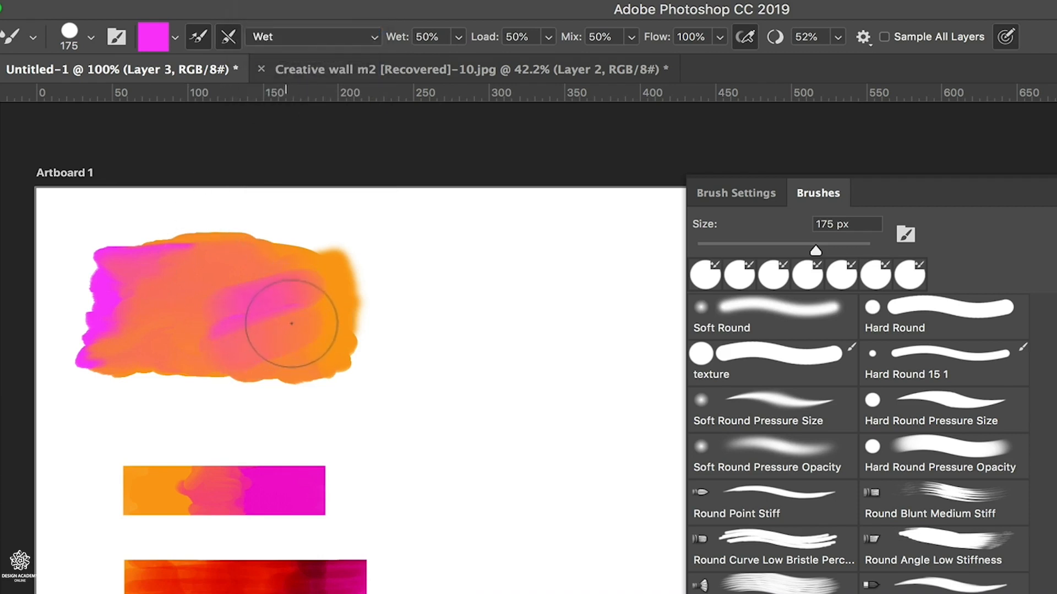
Paint magenta test strokes across the blended patch with the Very Wet, Heavy Mix preset
left_click(370, 37)
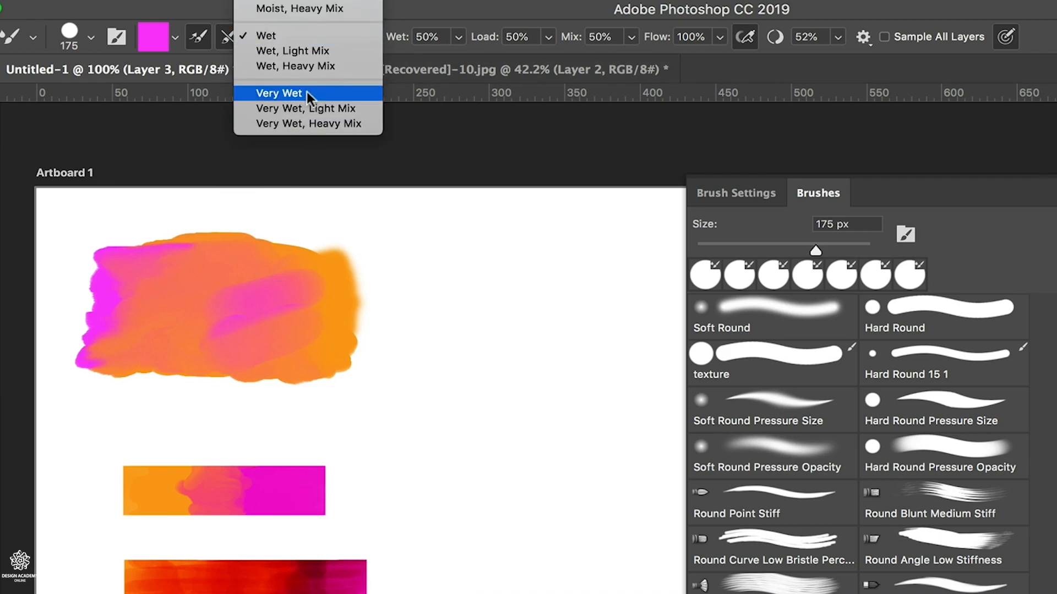
left_click(321, 125)
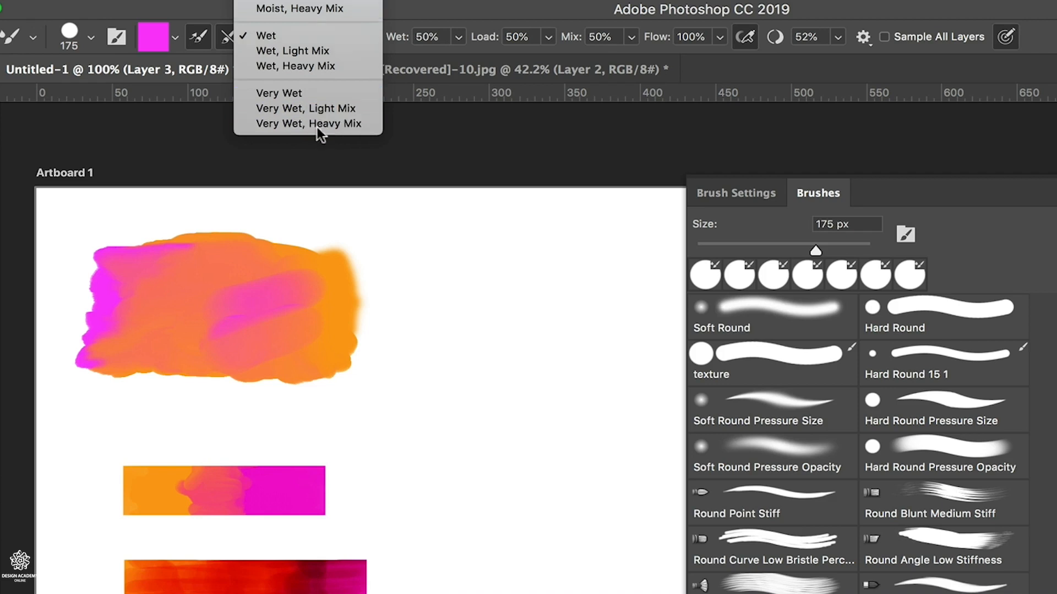
mouse_move(267, 274)
left_mouse_down()
mouse_move(206, 283)
mouse_move(188, 302)
mouse_move(271, 319)
mouse_move(215, 335)
mouse_move(189, 325)
mouse_move(317, 342)
mouse_move(247, 361)
mouse_move(189, 330)
mouse_move(153, 347)
mouse_move(177, 361)
mouse_move(176, 380)
left_mouse_up()
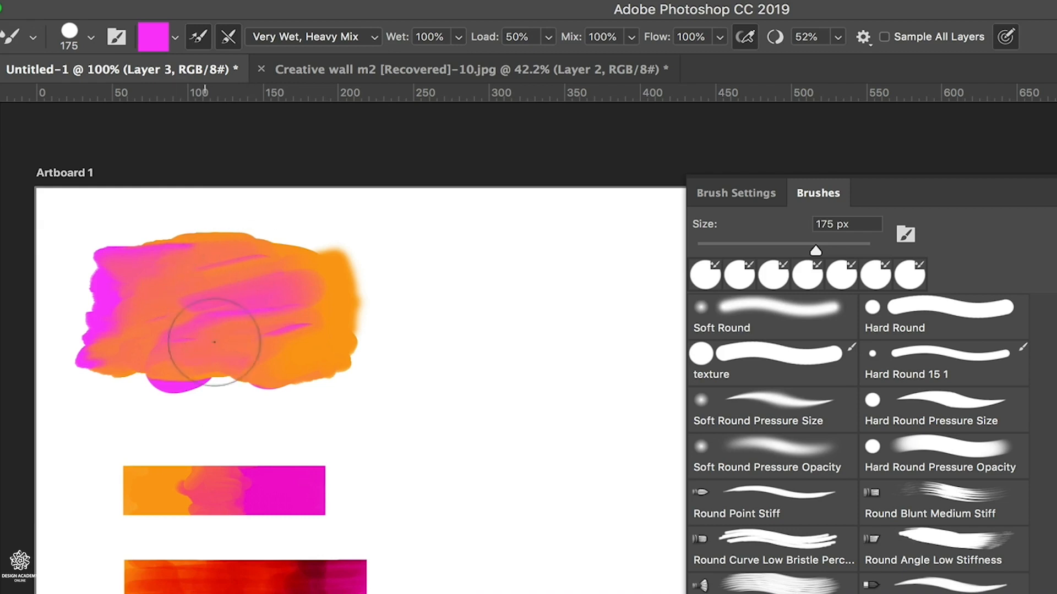
Undo all the magenta test strokes on the blended patch
key("super+z")
key("super+z")
key("super+z")
key("super+z")
key("super+z")
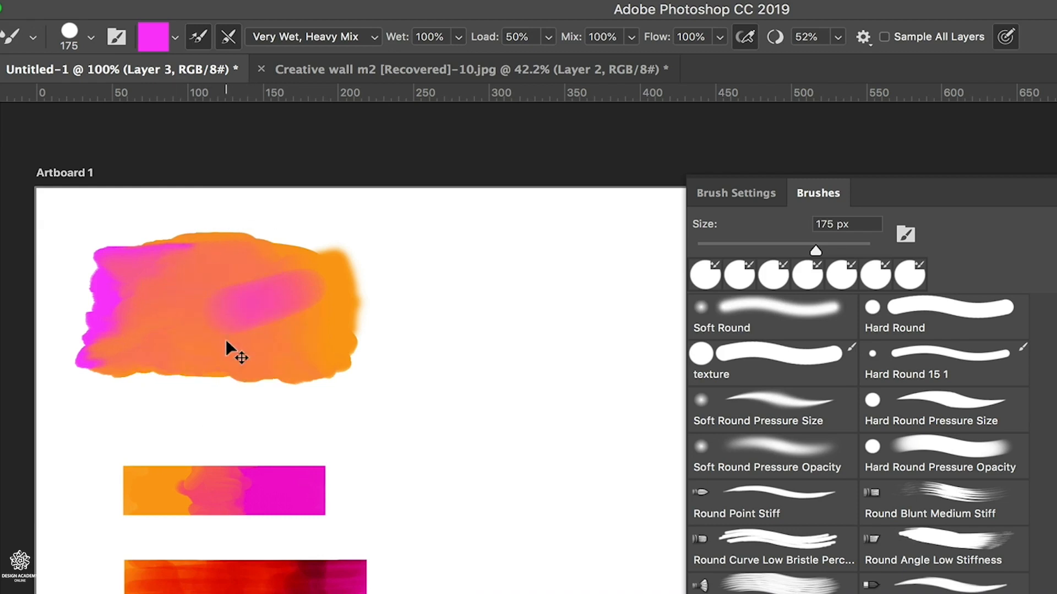
key("super+z")
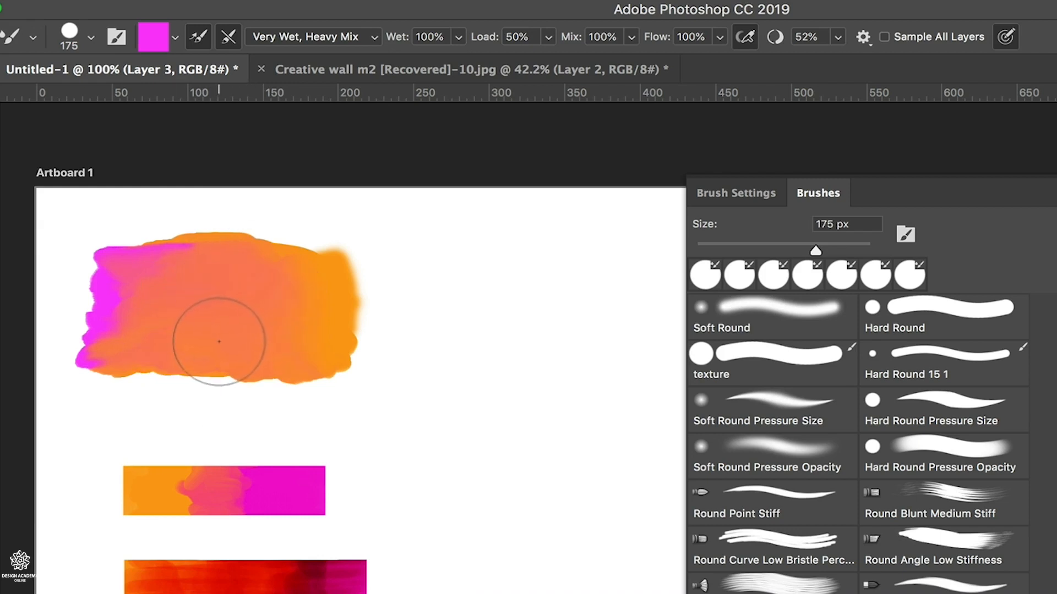
Trim the blended patch to a straight-edged rectangle by erasing its four rough edges with a 50 px Eraser
key("e")
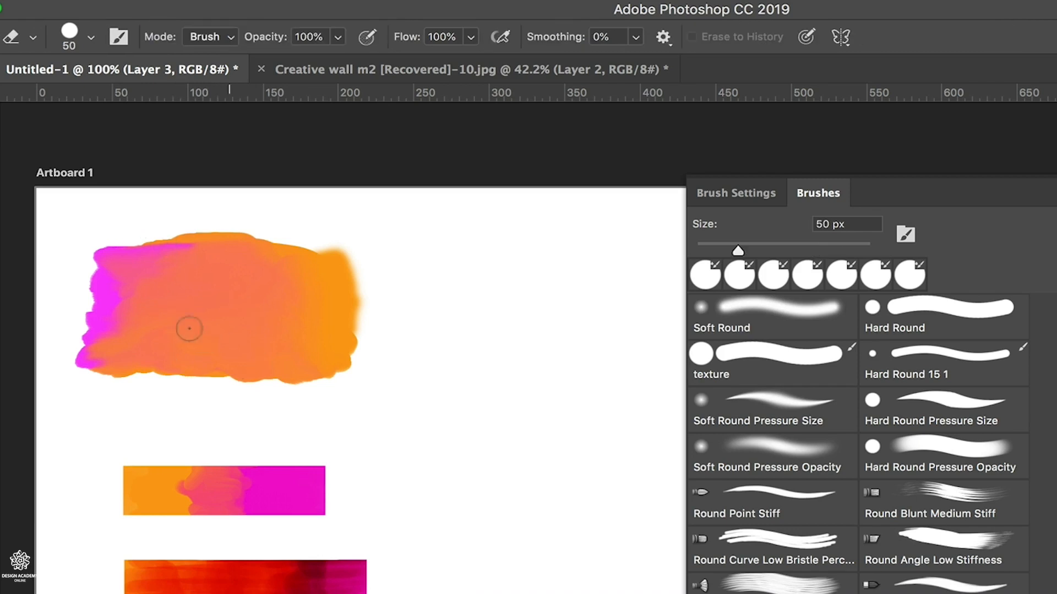
left_click_drag(75, 248, 292, 254)
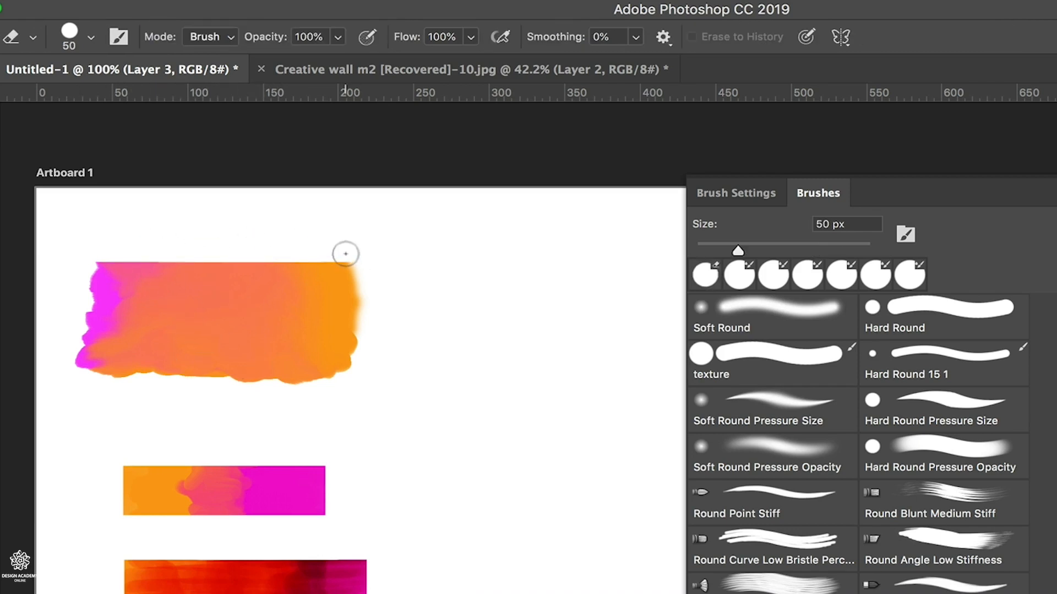
left_click_drag(348, 251, 339, 414)
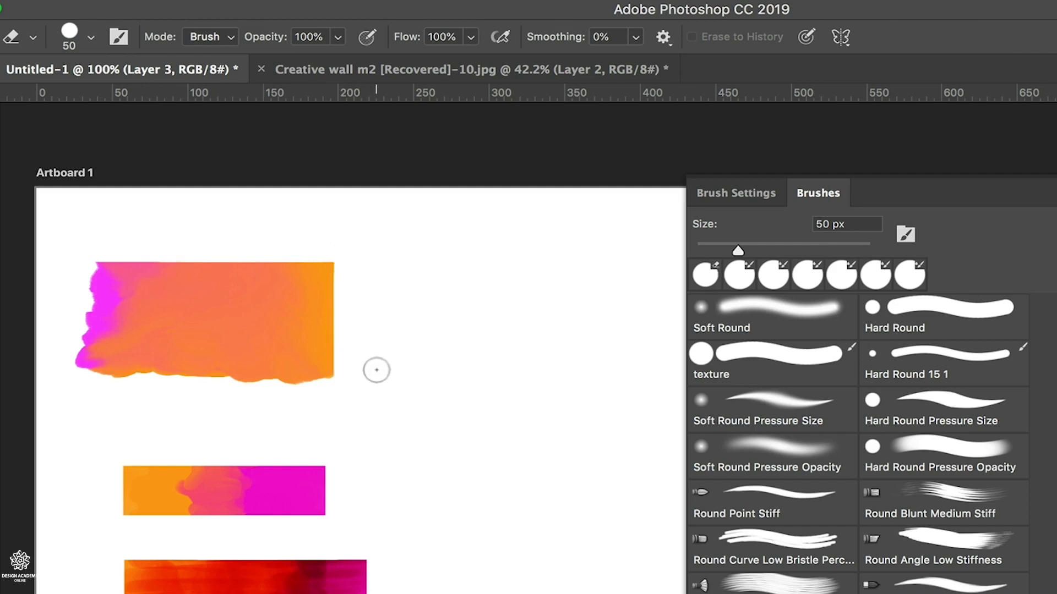
left_click_drag(375, 370, 67, 386)
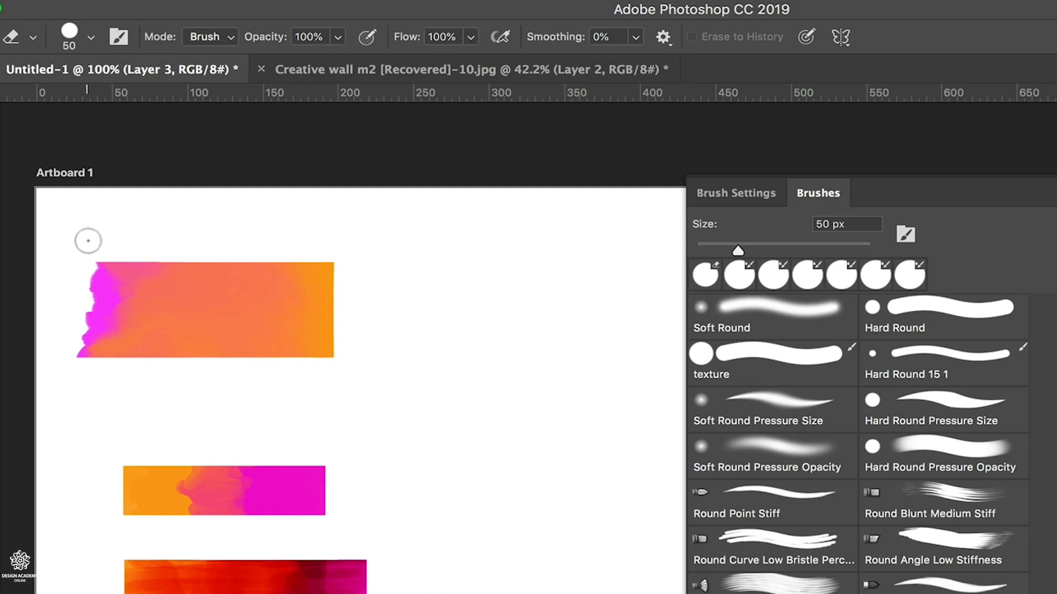
left_click_drag(88, 241, 80, 423)
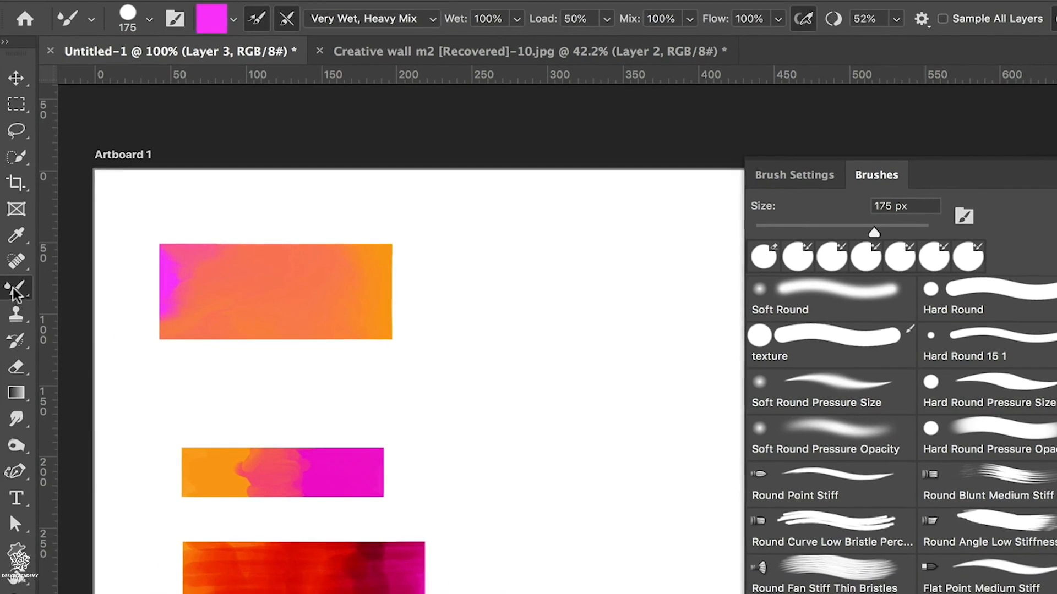
Draw two curved magenta strokes on the empty canvas with the Pencil tool at 30 px and 25% opacity
right_click(15, 288)
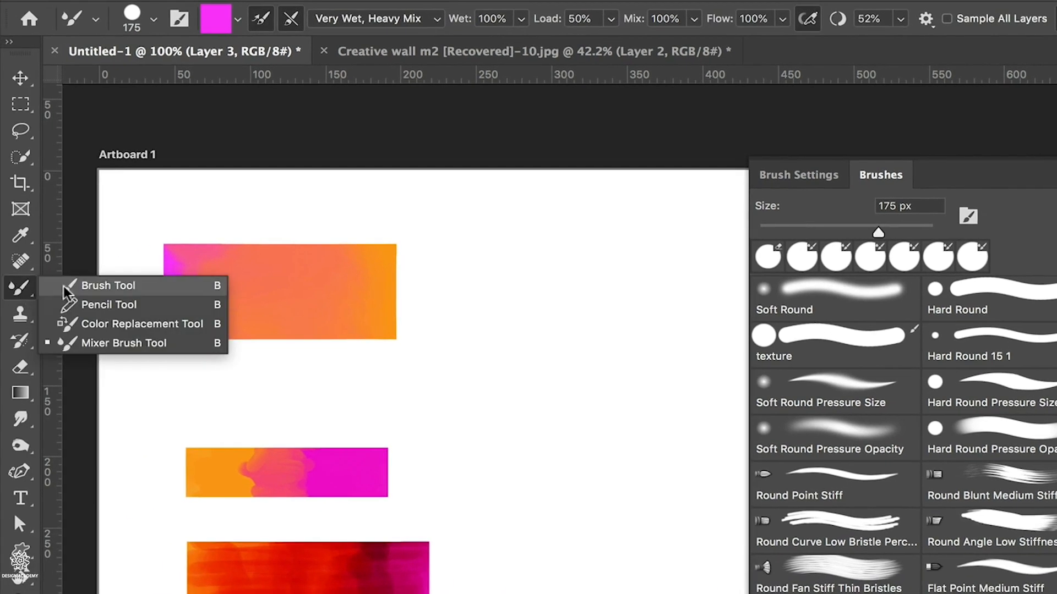
left_click(110, 305)
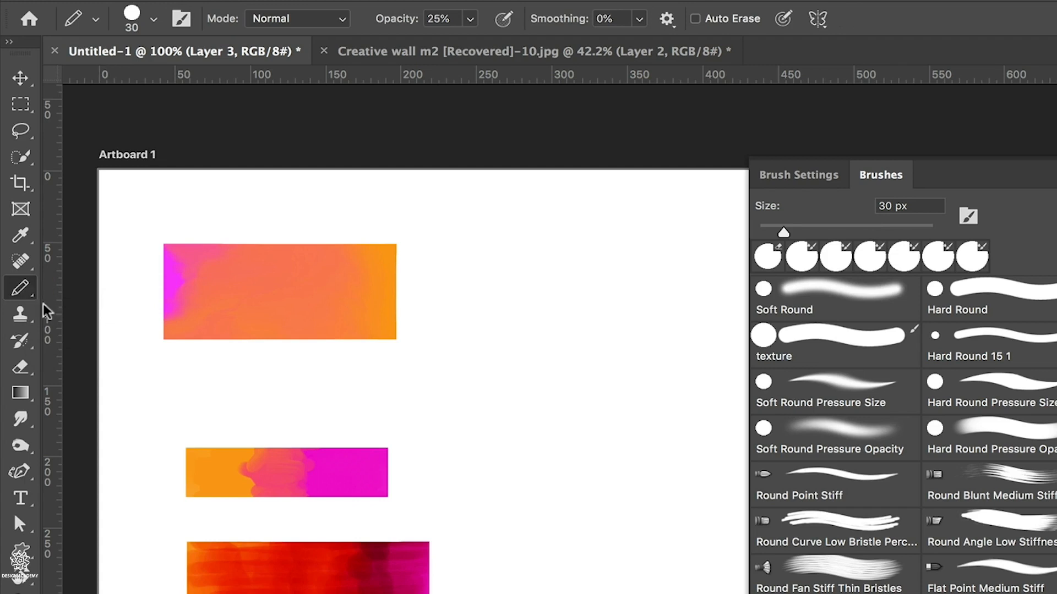
mouse_move(590, 230)
left_mouse_down()
mouse_move(514, 283)
mouse_move(494, 414)
left_mouse_up()
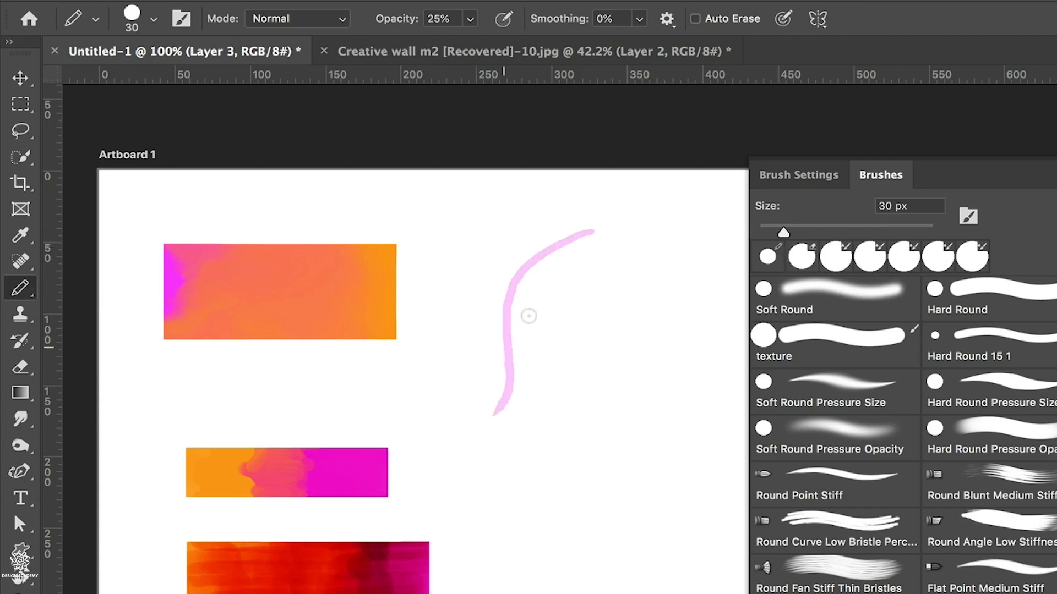
left_click_drag(616, 246, 514, 380)
left_click_drag(511, 438, 495, 499)
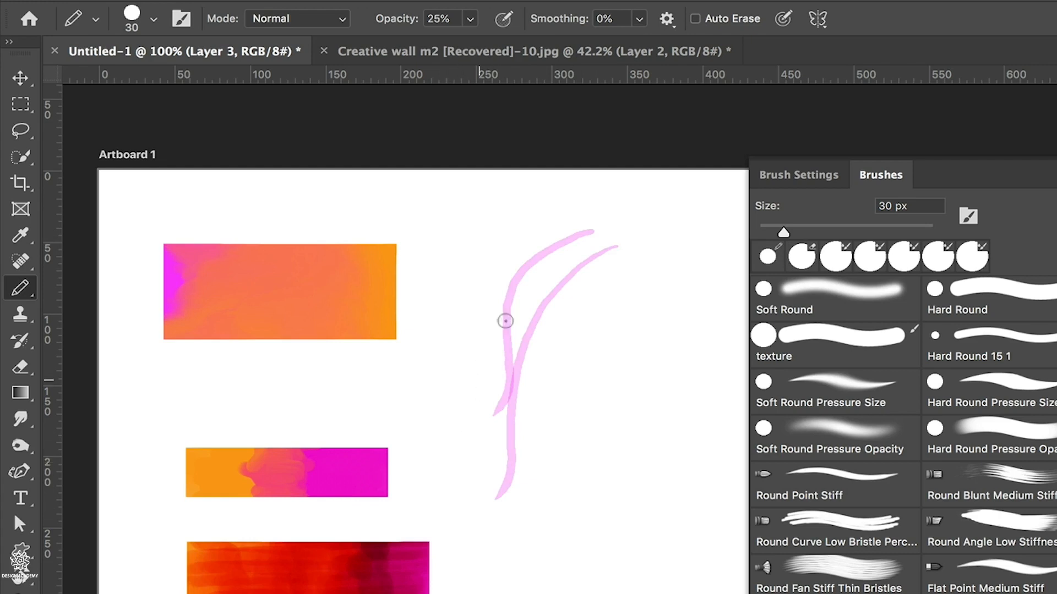
Set the Pencil opacity to 100% and draw a solid magenta curve beside the pale strokes
left_click(468, 21)
left_click_drag(472, 41, 591, 37)
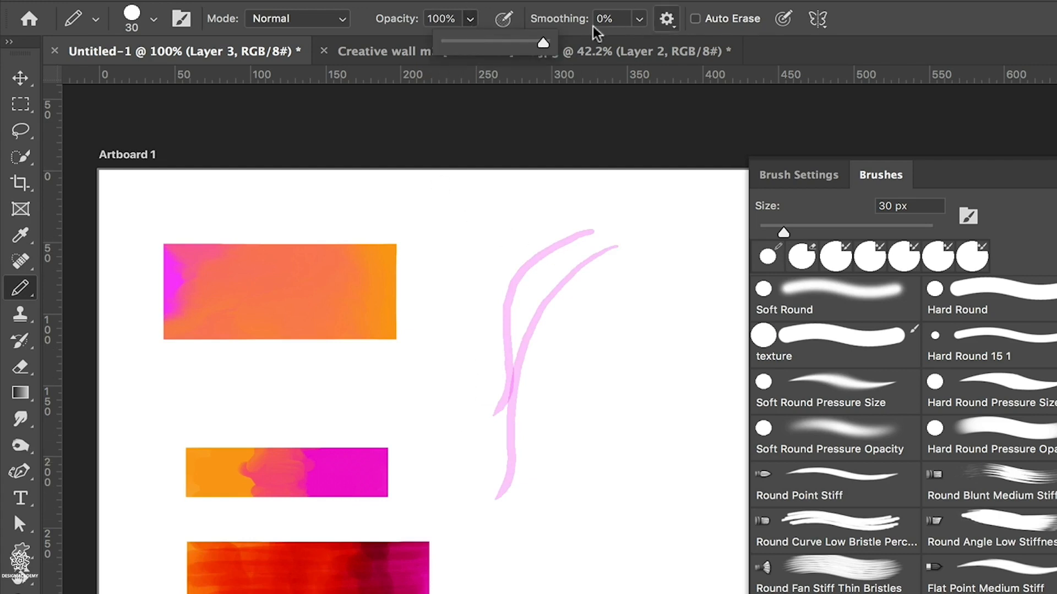
left_click_drag(552, 437, 664, 279)
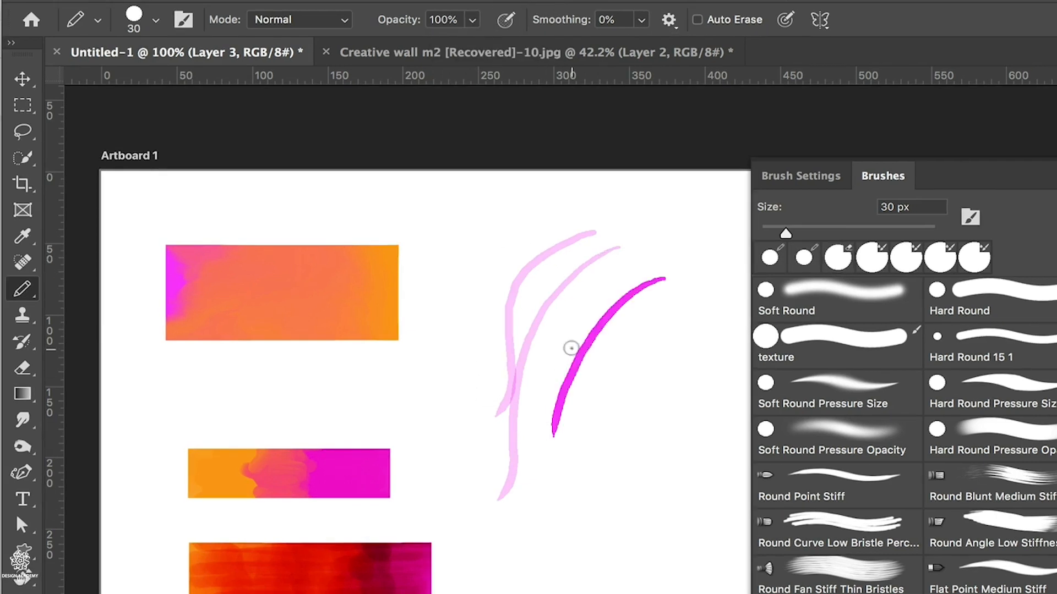
Reduce the Pencil size to 8 px and sketch a cluster of thin magenta lines over the existing curves
key("bracketleft")
key("bracketleft")
key("bracketleft")
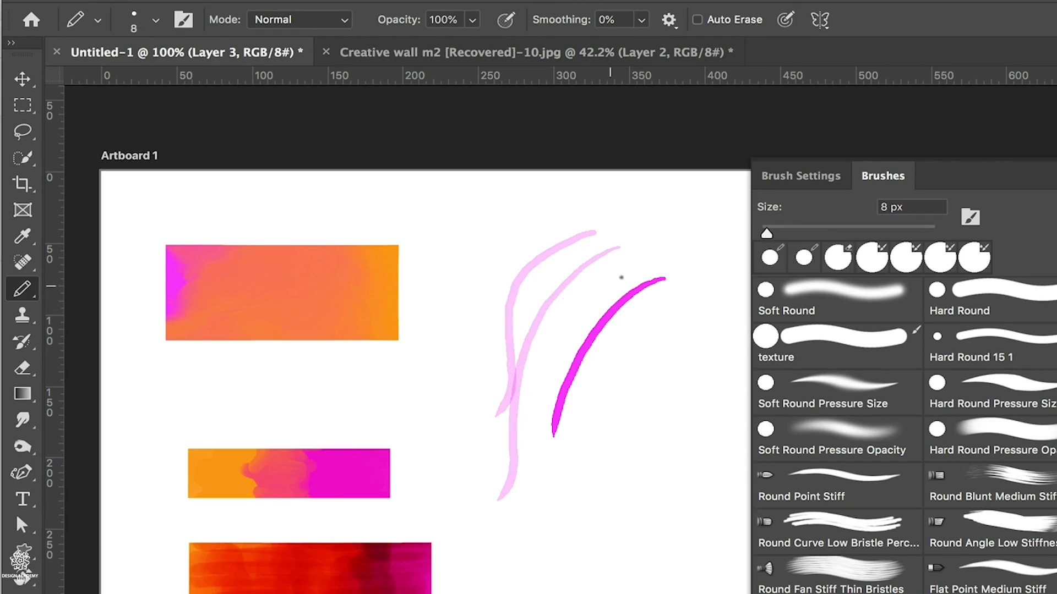
mouse_move(682, 241)
left_mouse_down()
mouse_move(548, 354)
mouse_move(570, 307)
mouse_move(549, 352)
mouse_move(575, 318)
left_mouse_up()
mouse_move(681, 217)
left_mouse_down()
mouse_move(560, 368)
mouse_move(555, 350)
left_mouse_up()
left_click_drag(632, 223, 548, 354)
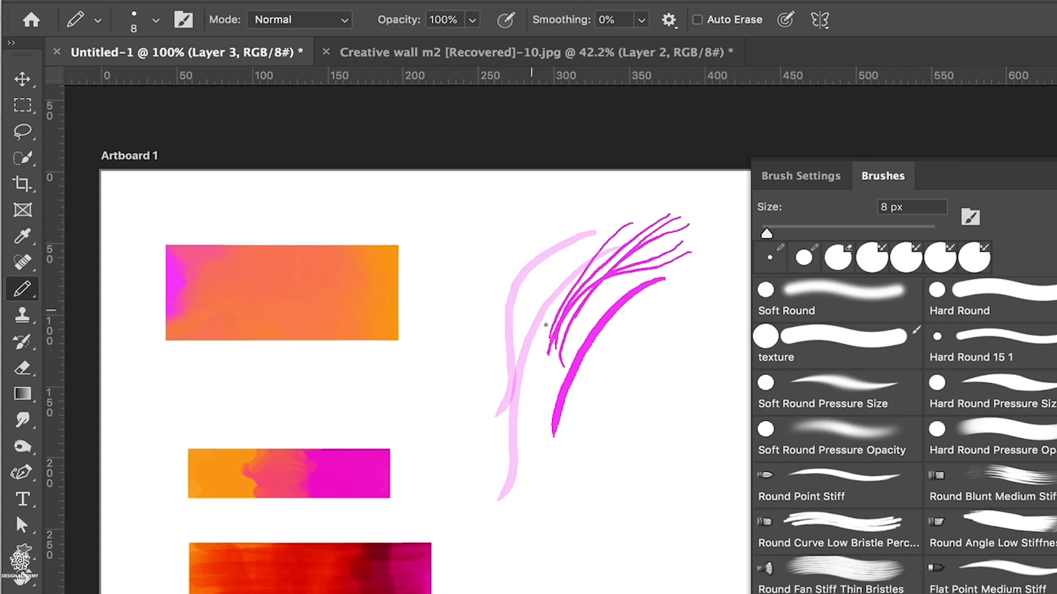
left_click_drag(704, 216, 526, 323)
left_click_drag(520, 264, 661, 219)
mouse_move(574, 269)
left_mouse_down()
mouse_move(509, 332)
mouse_move(517, 360)
mouse_move(605, 297)
mouse_move(720, 266)
left_mouse_up()
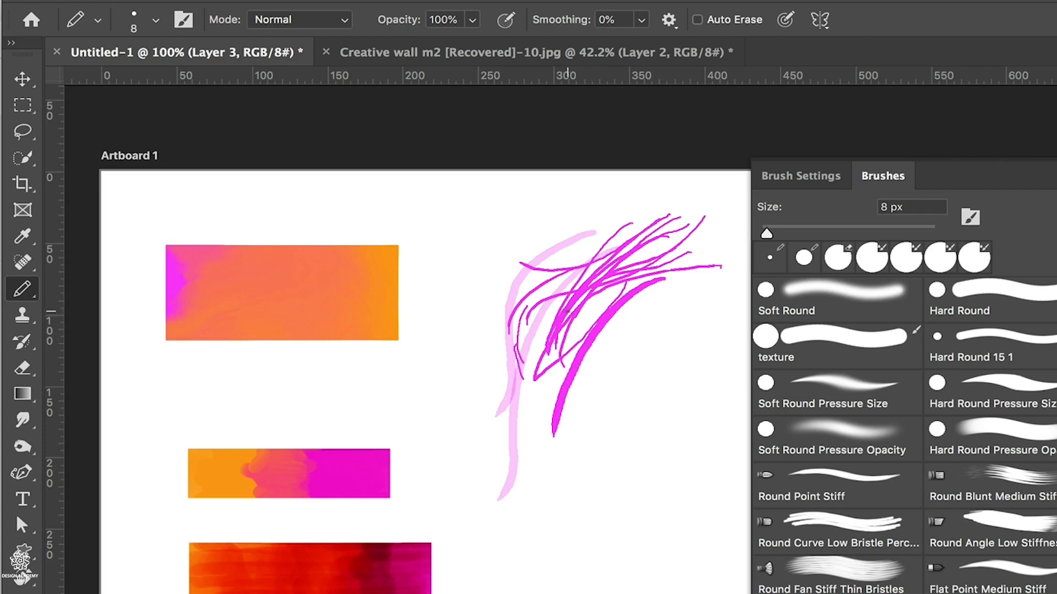
Erase all the pencil strokes from the canvas with the 50 px Eraser
key("e")
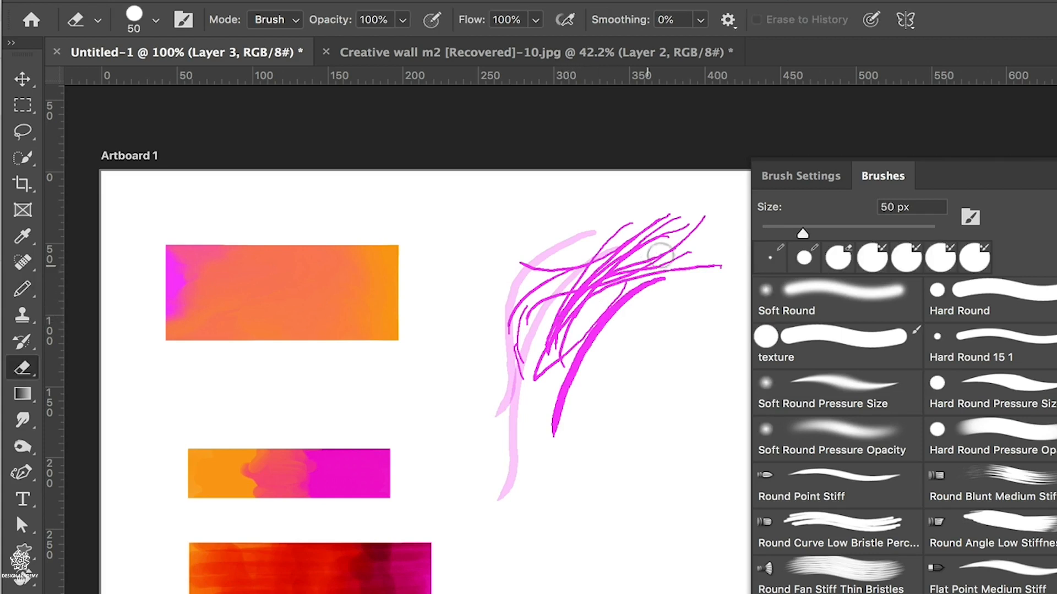
mouse_move(696, 220)
left_mouse_down()
mouse_move(621, 237)
mouse_move(688, 267)
mouse_move(618, 306)
mouse_move(573, 366)
mouse_move(541, 355)
mouse_move(533, 283)
mouse_move(509, 321)
mouse_move(506, 492)
left_mouse_up()
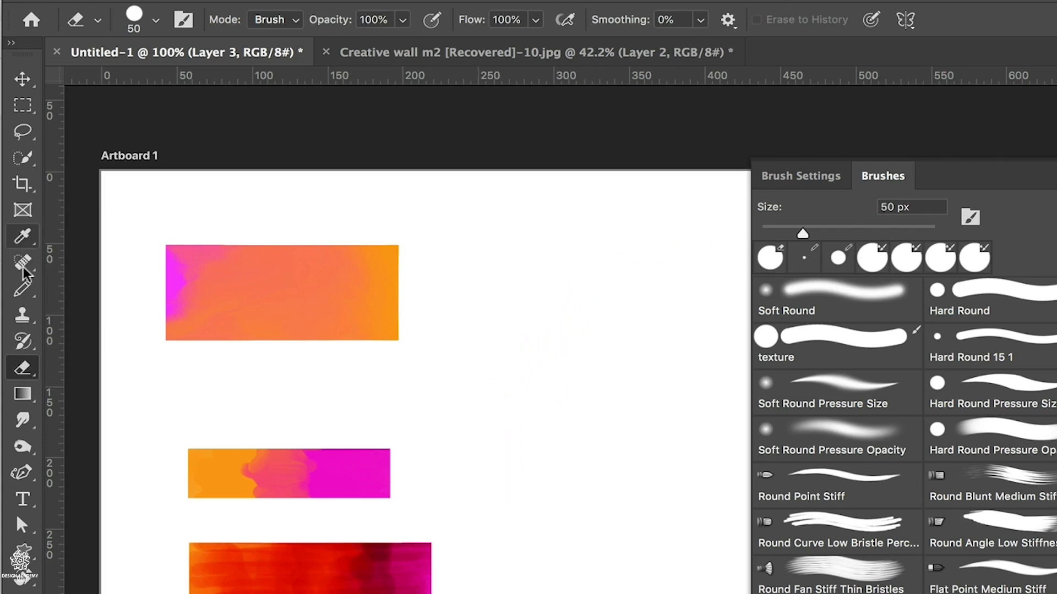
Recolor the top rectangle and the orange-magenta rectangle below it to magenta with the Color Replacement tool
left_click(22, 289)
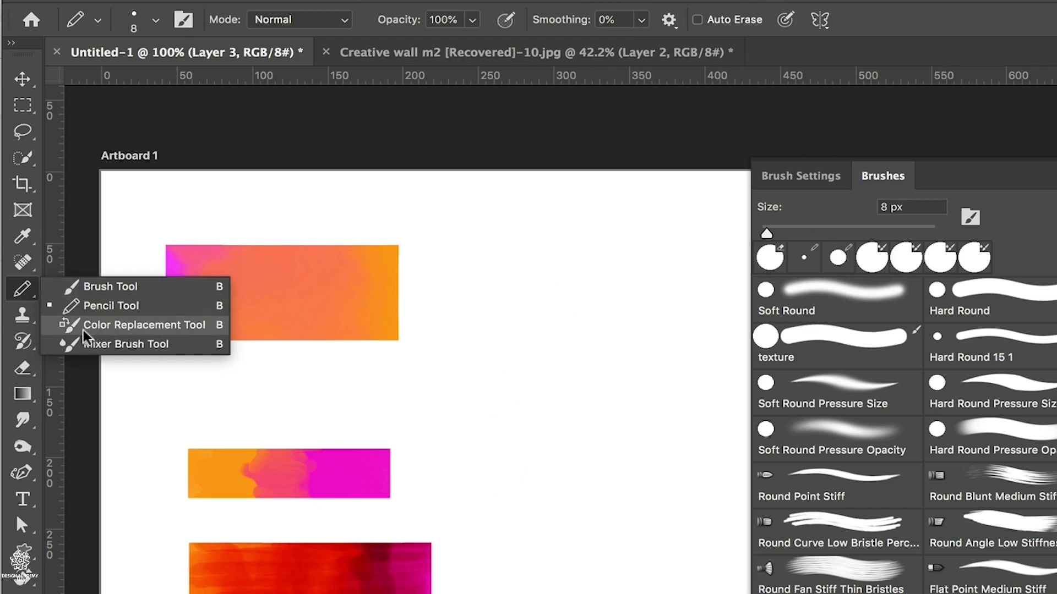
left_click(195, 328)
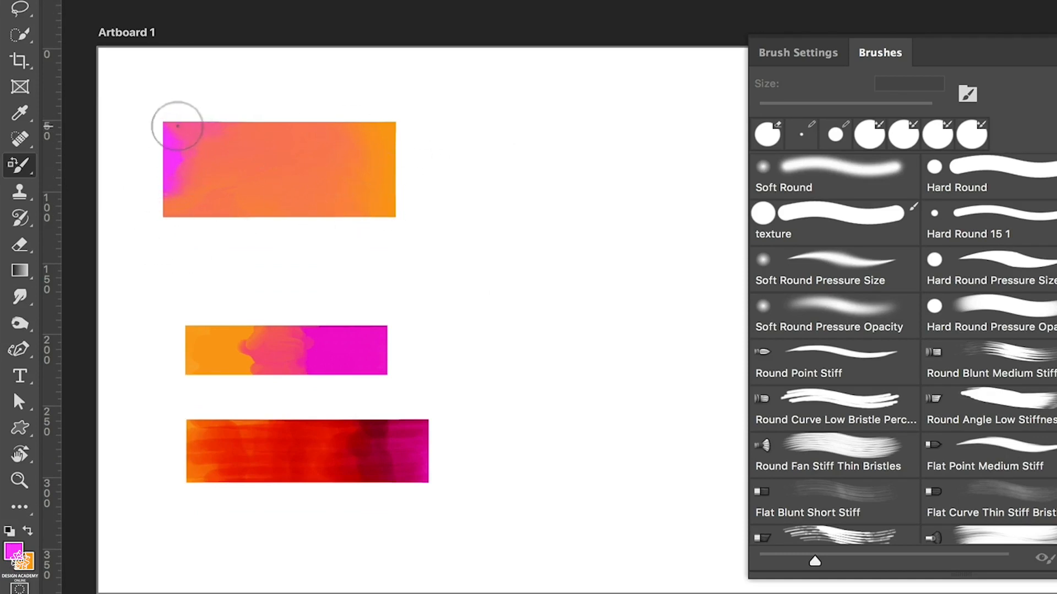
mouse_move(177, 126)
left_mouse_down()
mouse_move(233, 140)
mouse_move(190, 129)
mouse_move(223, 125)
mouse_move(225, 140)
mouse_move(188, 158)
mouse_move(178, 223)
left_mouse_up()
mouse_move(187, 143)
left_mouse_down()
mouse_move(206, 164)
mouse_move(259, 122)
mouse_move(187, 216)
mouse_move(272, 129)
mouse_move(225, 199)
mouse_move(309, 117)
mouse_move(228, 232)
mouse_move(317, 135)
mouse_move(275, 224)
mouse_move(385, 127)
mouse_move(319, 220)
mouse_move(368, 185)
mouse_move(374, 214)
left_mouse_up()
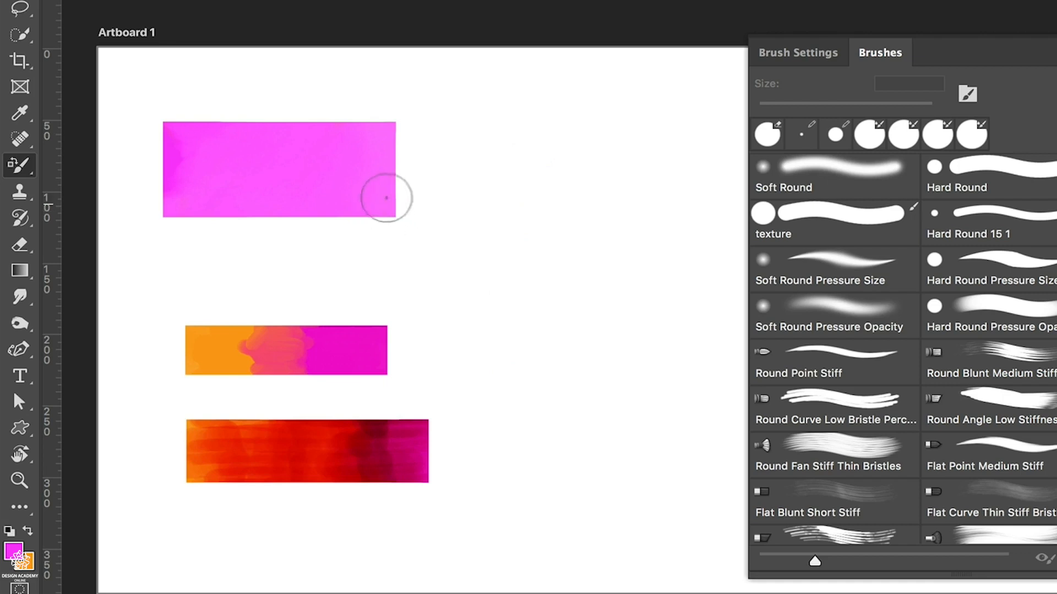
mouse_move(295, 323)
left_mouse_down()
mouse_move(276, 361)
mouse_move(289, 357)
mouse_move(286, 378)
mouse_move(264, 320)
mouse_move(226, 358)
mouse_move(189, 324)
mouse_move(203, 370)
left_mouse_up()
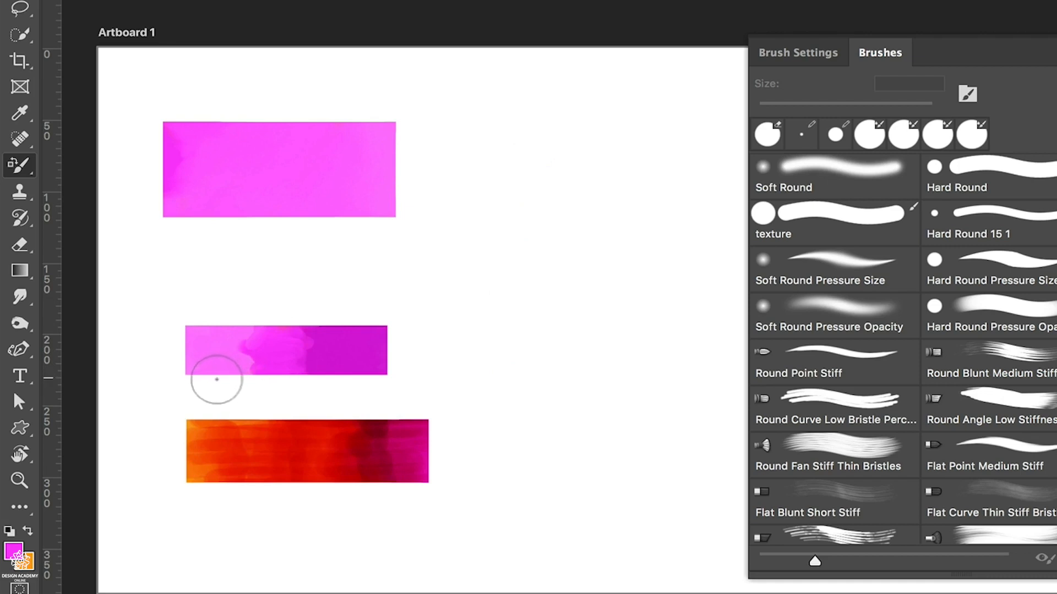
Swap the foreground color to orange, try recoloring the middle rectangle at 30% tolerance, and undo the recoloring
key("x")
mouse_move(231, 356)
left_mouse_down()
mouse_move(220, 325)
mouse_move(200, 358)
mouse_move(227, 386)
mouse_move(275, 354)
mouse_move(346, 343)
mouse_move(337, 366)
mouse_move(384, 367)
mouse_move(365, 330)
mouse_move(259, 325)
mouse_move(311, 344)
left_mouse_up()
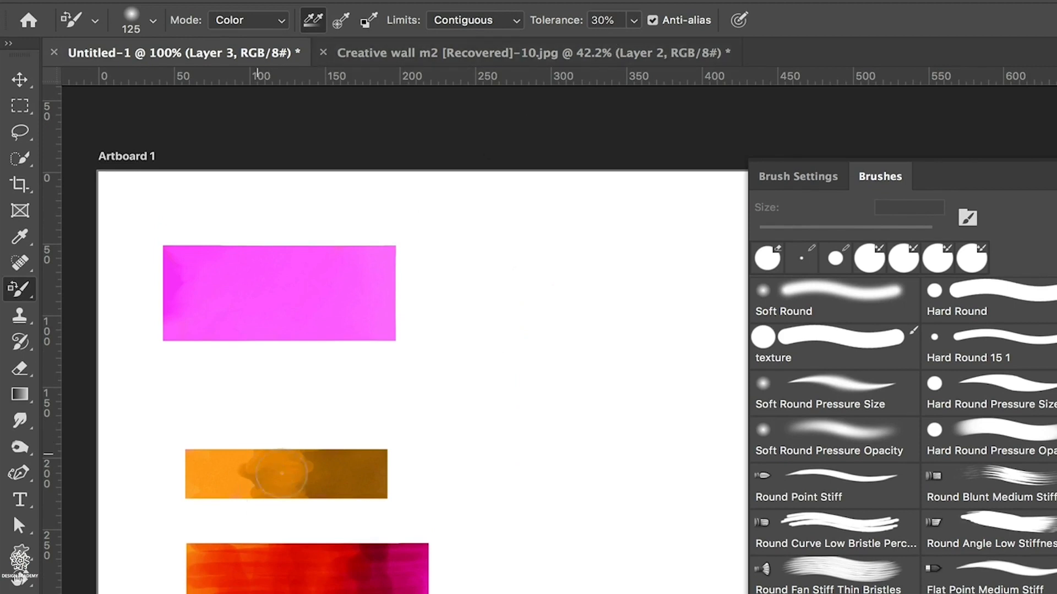
key("super+z")
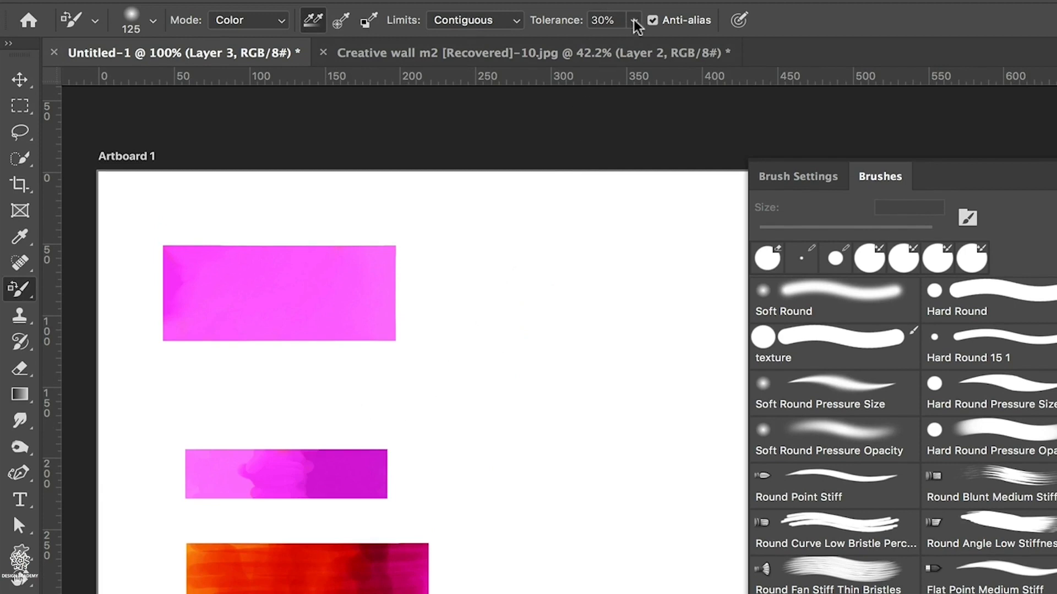
Set the Color Replacement tolerance to 100% and recolor the middle and bottom rectangles orange
left_click_drag(636, 25, 782, 50)
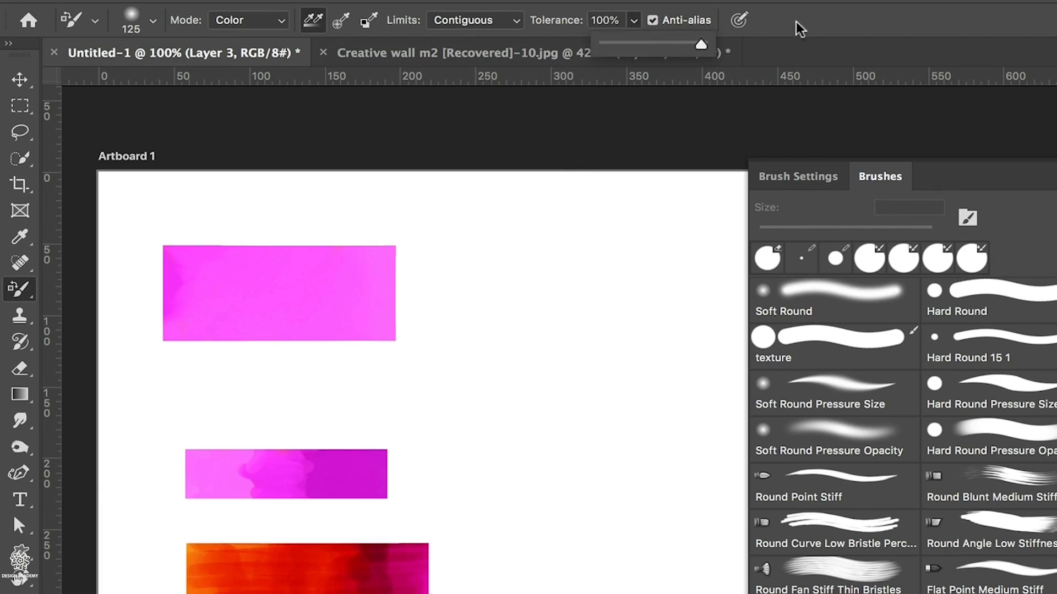
mouse_move(371, 462)
left_mouse_down()
mouse_move(391, 482)
mouse_move(332, 492)
mouse_move(332, 465)
mouse_move(279, 489)
mouse_move(274, 472)
mouse_move(254, 468)
mouse_move(221, 476)
mouse_move(210, 457)
mouse_move(181, 454)
mouse_move(181, 439)
mouse_move(180, 485)
mouse_move(203, 446)
left_mouse_up()
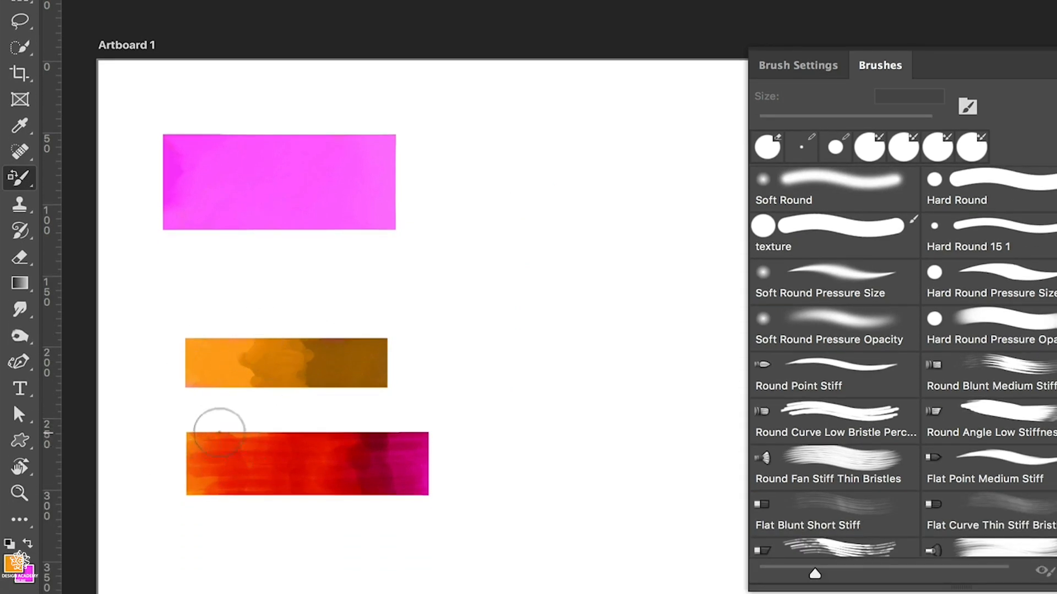
mouse_move(219, 433)
left_mouse_down()
mouse_move(180, 458)
mouse_move(194, 499)
mouse_move(296, 473)
mouse_move(379, 435)
mouse_move(408, 467)
mouse_move(441, 476)
left_mouse_up()
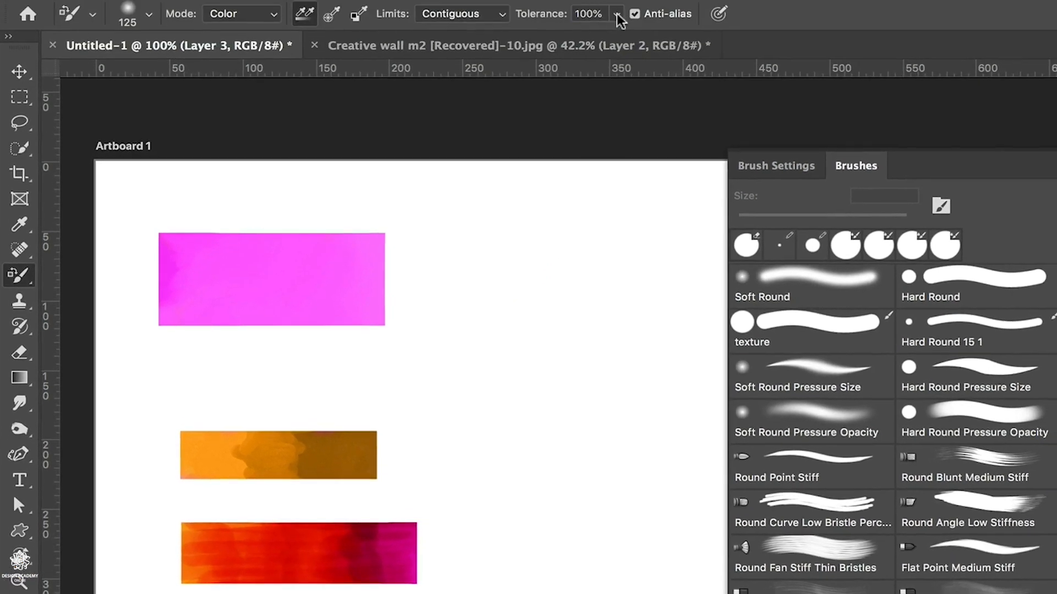
Set the tolerance to 29% and recolor the restored red bottom rectangle orange
left_click(617, 14)
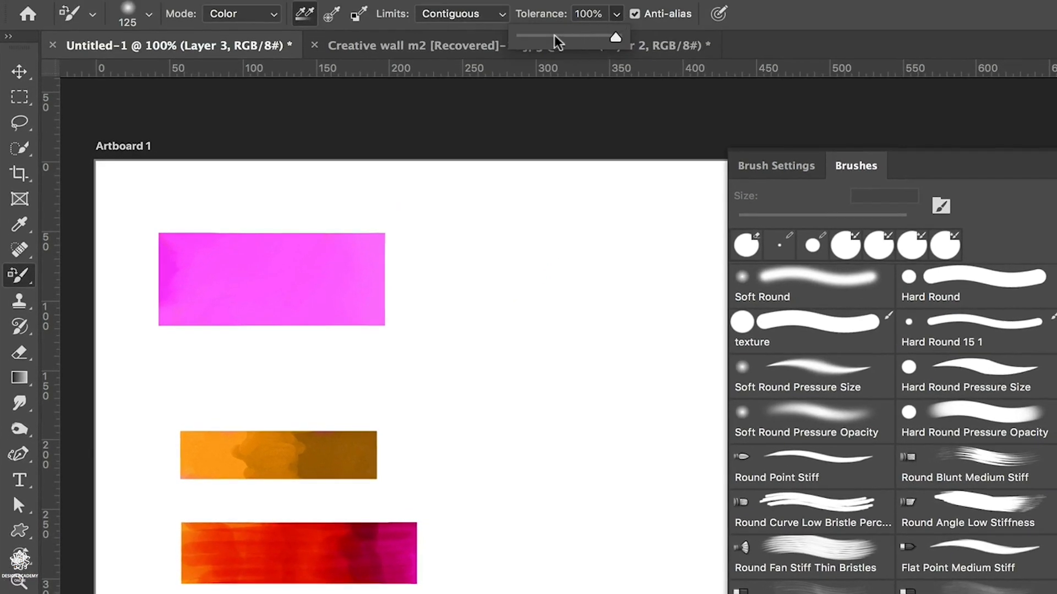
left_click_drag(549, 37, 548, 38)
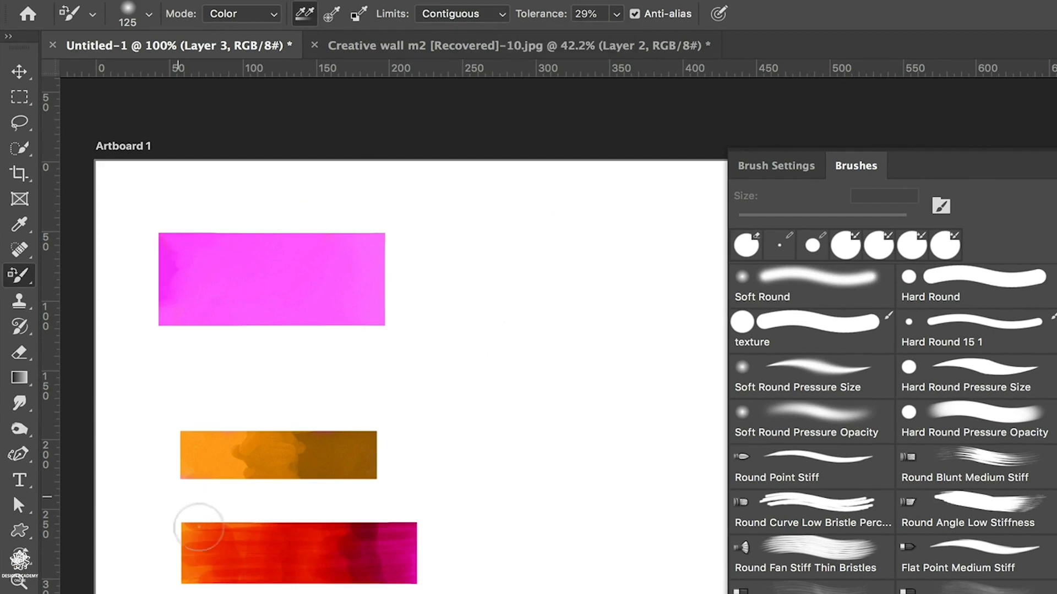
mouse_move(198, 583)
left_mouse_down()
mouse_move(189, 540)
mouse_move(222, 563)
mouse_move(410, 550)
mouse_move(408, 576)
left_mouse_up()
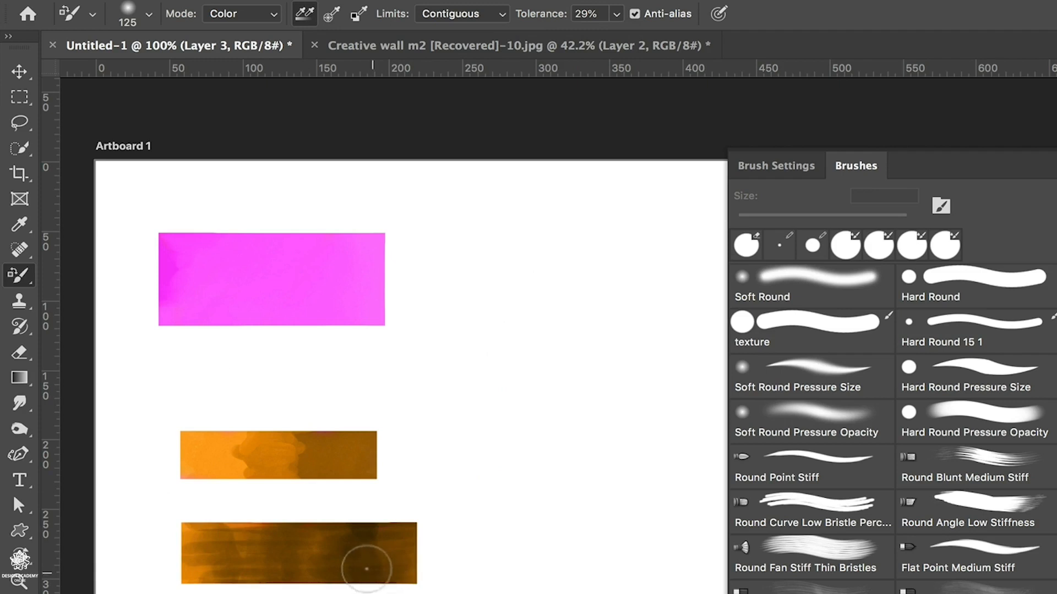
Set the tolerance to 1% and try the Color Replacement tool across the bottom rectangle
left_click(616, 14)
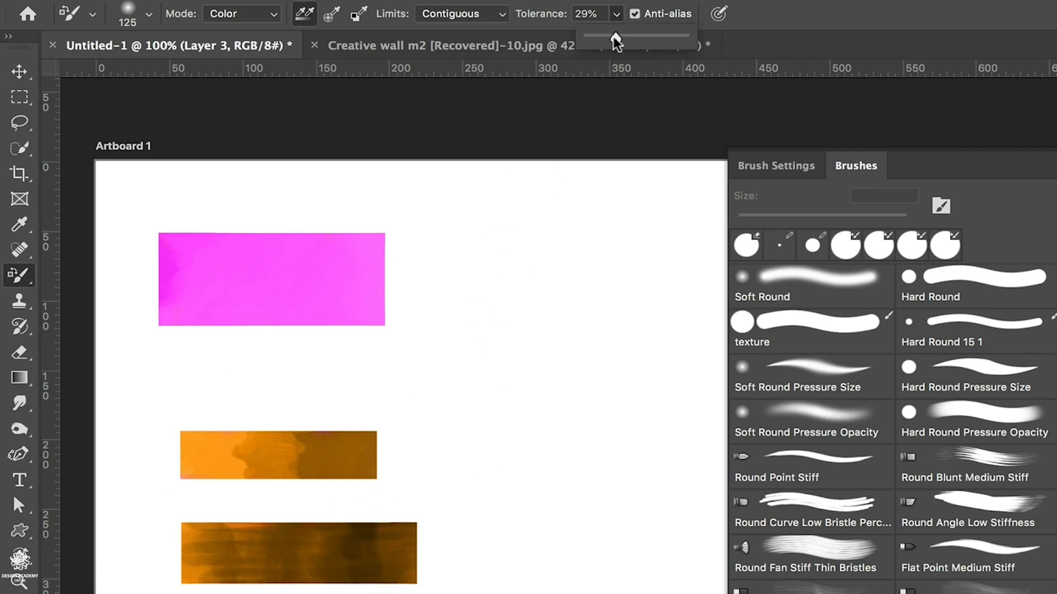
left_click_drag(616, 38, 540, 45)
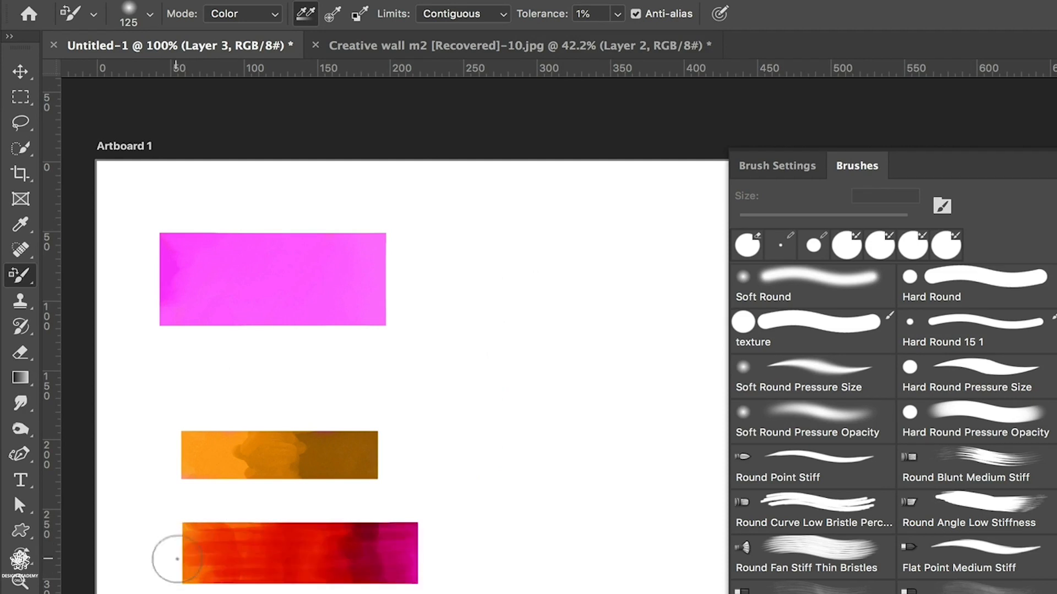
mouse_move(177, 559)
left_mouse_down()
mouse_move(198, 537)
mouse_move(238, 529)
mouse_move(242, 548)
mouse_move(218, 583)
mouse_move(338, 534)
mouse_move(324, 565)
mouse_move(372, 569)
mouse_move(409, 562)
left_mouse_up()
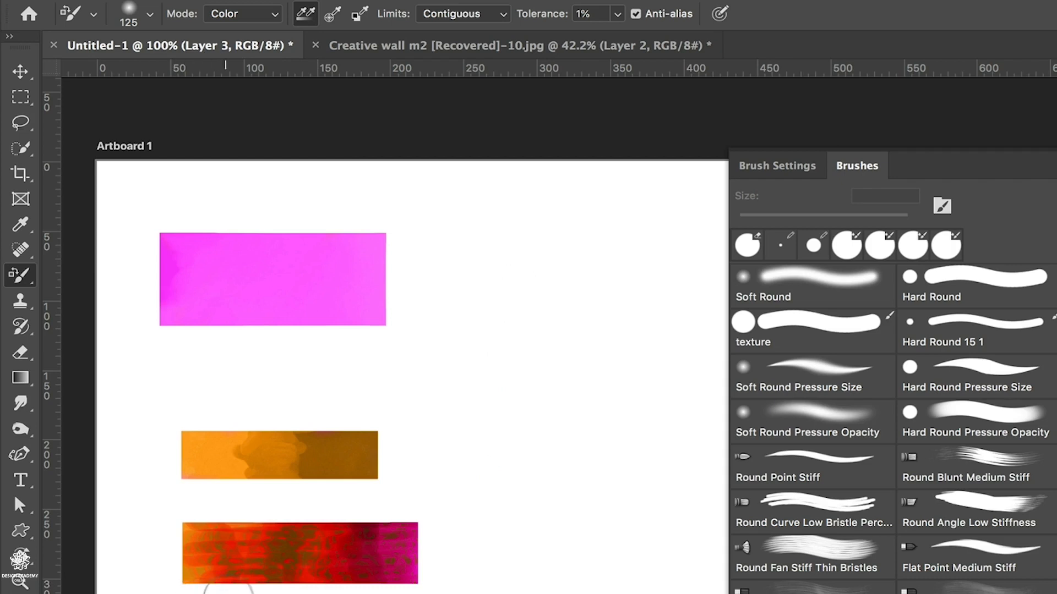
Set the Color Replacement tolerance back to 29%
left_click(617, 13)
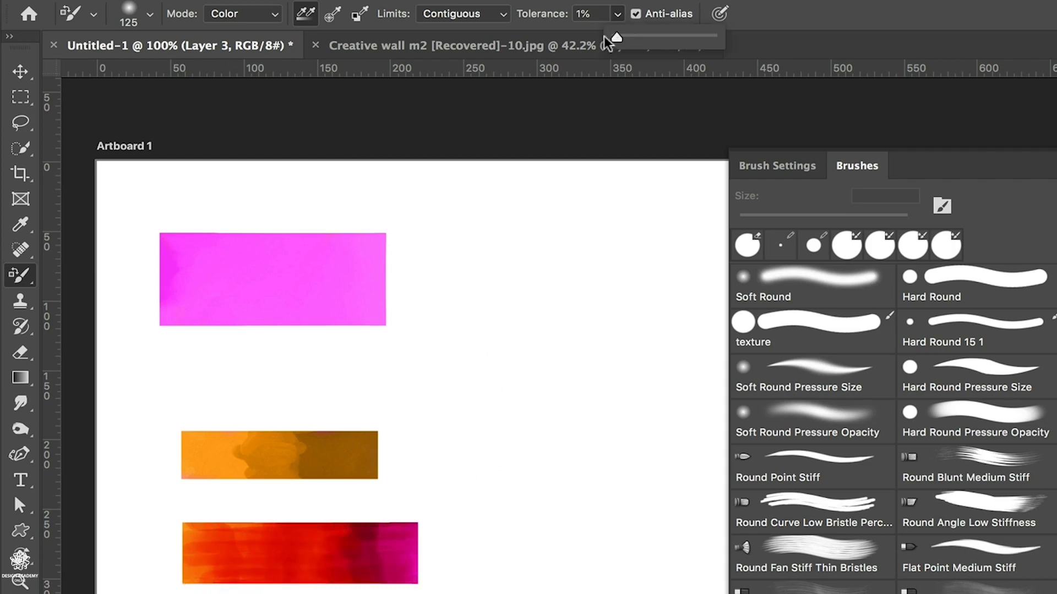
left_click_drag(622, 41, 646, 42)
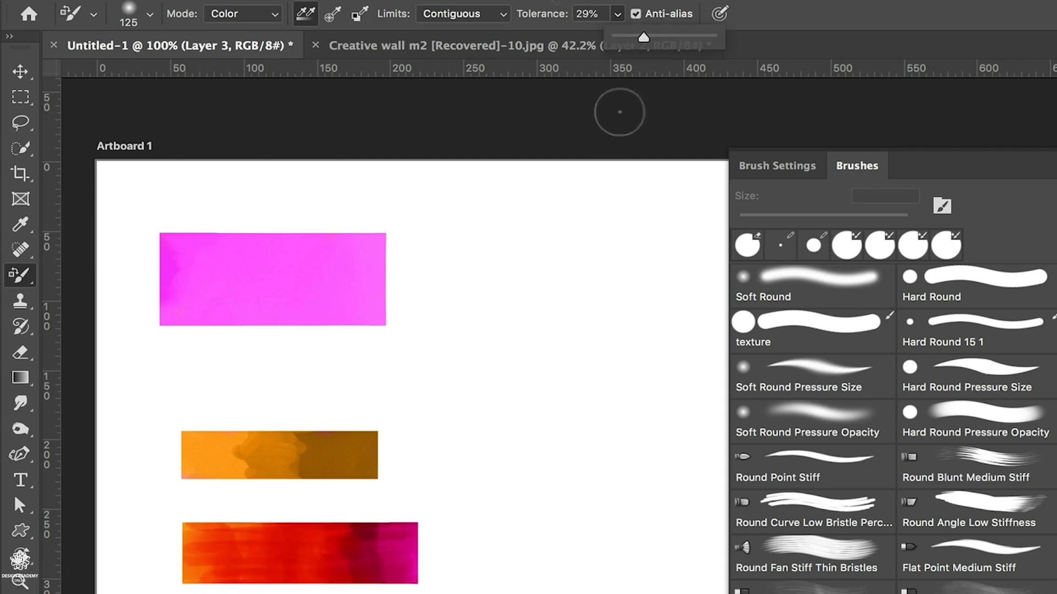
left_click(619, 112)
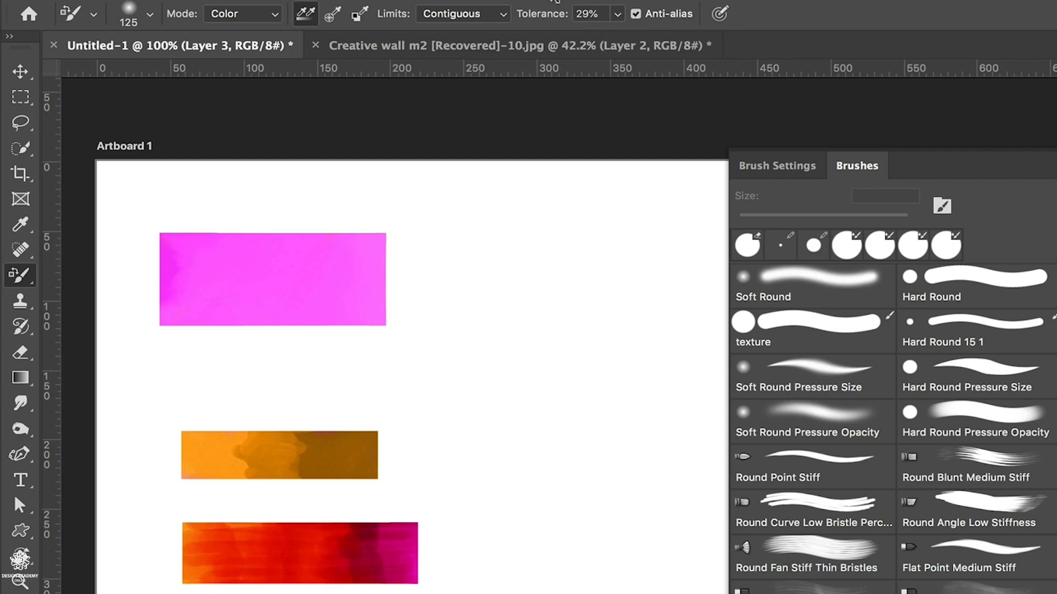
Change the Color Replacement mode to Luminosity and paint over the red bottom rectangle with the orange foreground
left_click(272, 15)
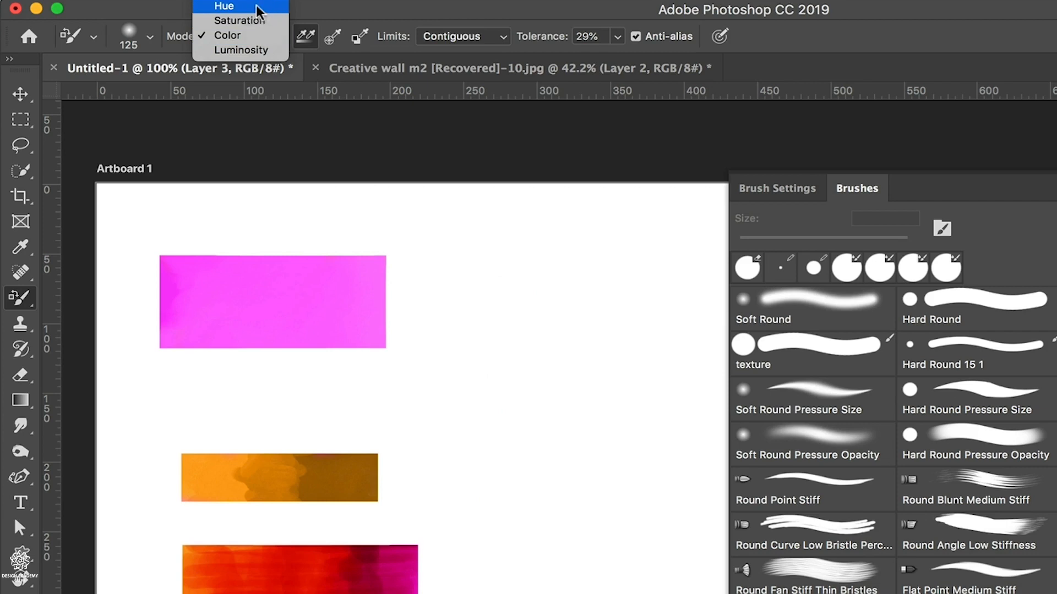
left_click(241, 50)
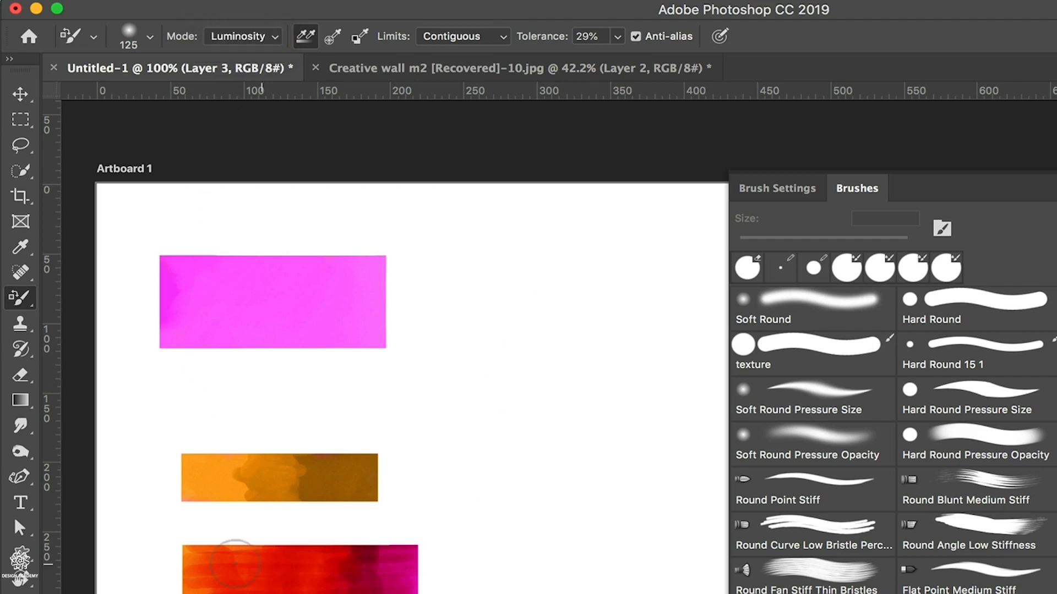
mouse_move(189, 554)
left_mouse_down()
mouse_move(192, 591)
mouse_move(275, 566)
mouse_move(245, 577)
mouse_move(284, 548)
mouse_move(374, 550)
mouse_move(410, 586)
mouse_move(198, 592)
mouse_move(173, 581)
mouse_move(215, 593)
left_mouse_up()
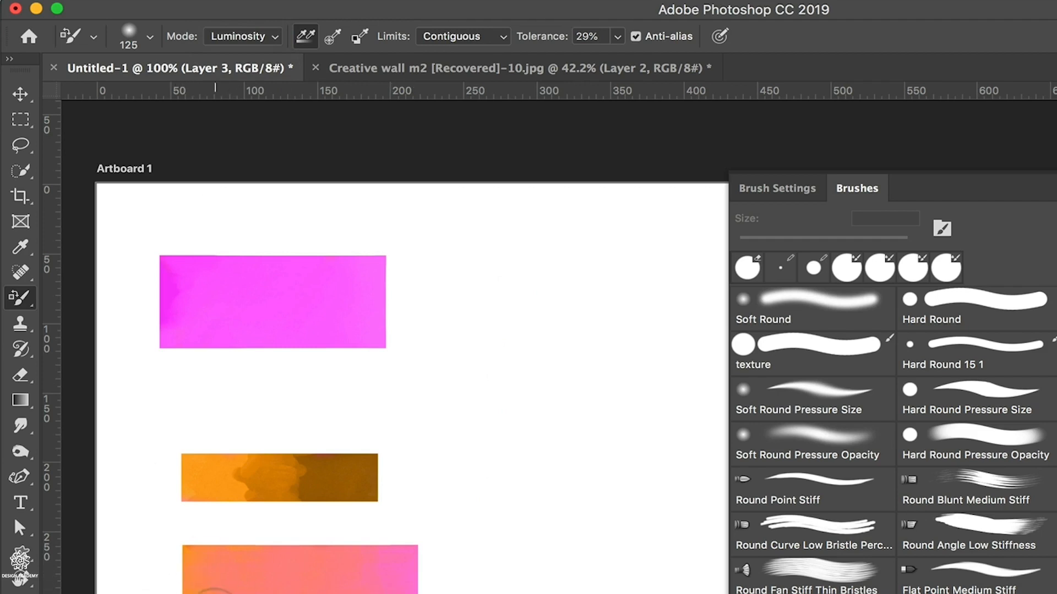